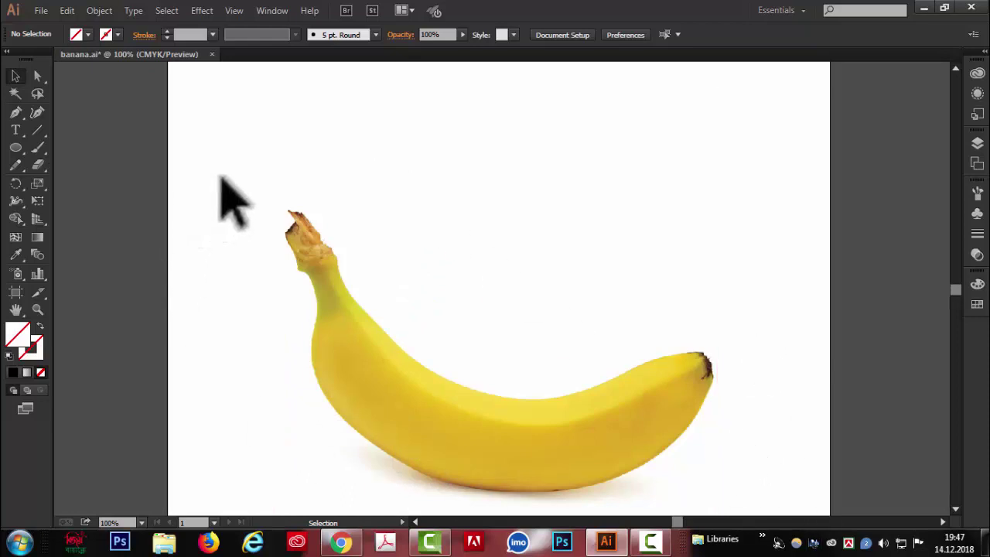
Lock the banana image layer and create a new layer above it for tracing
click(977, 147)
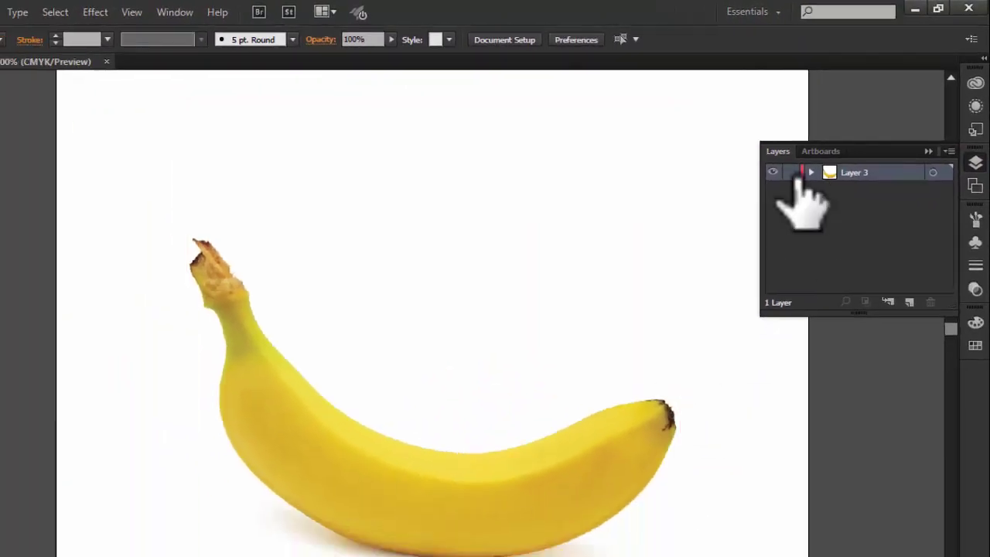
click(795, 173)
click(909, 302)
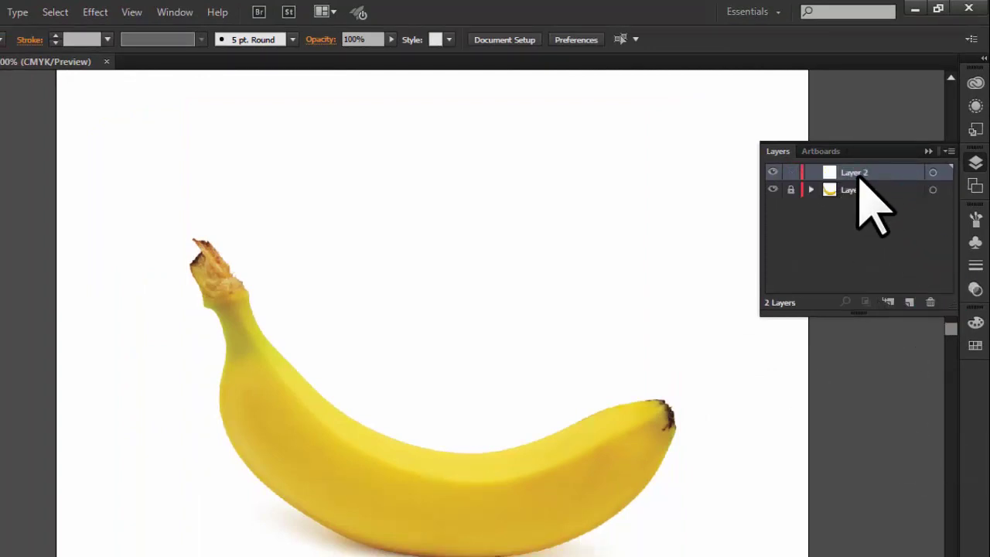
double_click(874, 175)
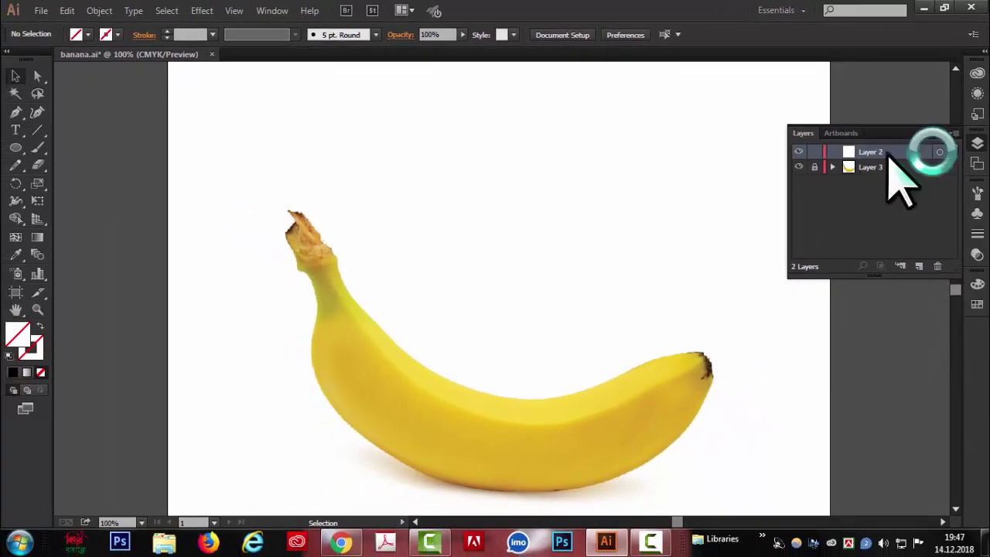
click(75, 100)
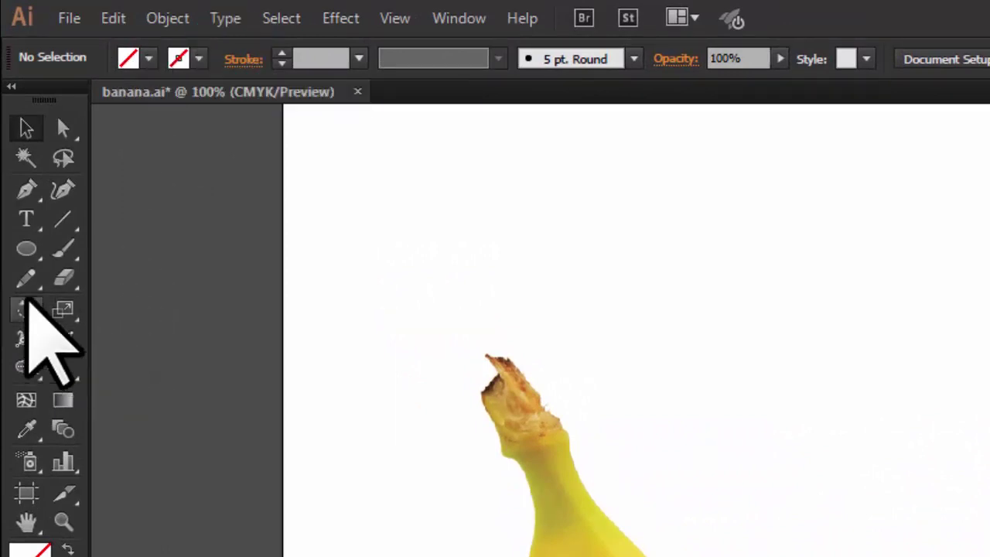
Trace the banana's left edge with the Pen tool, from below the stem to the lower-left curve, removing each outgoing handle
click(26, 191)
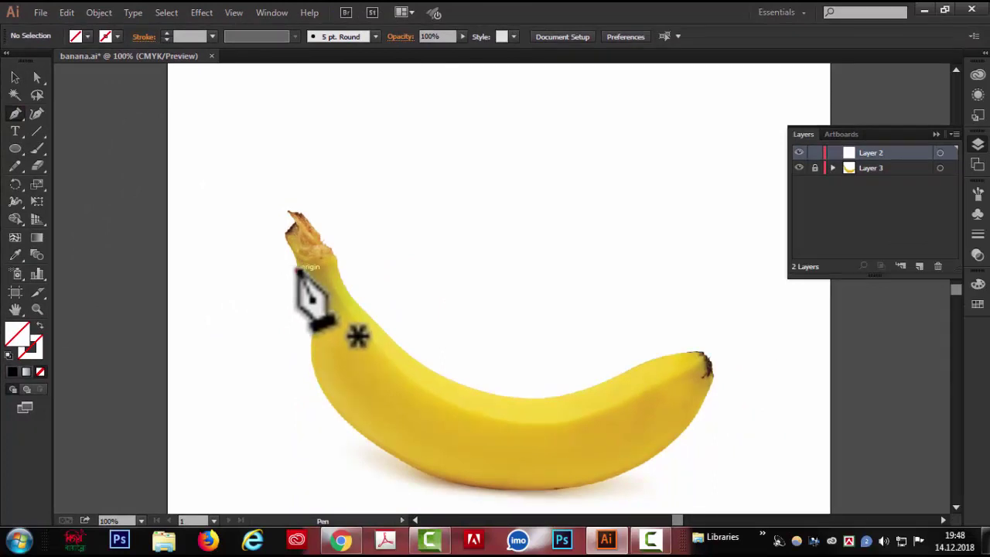
click(297, 270)
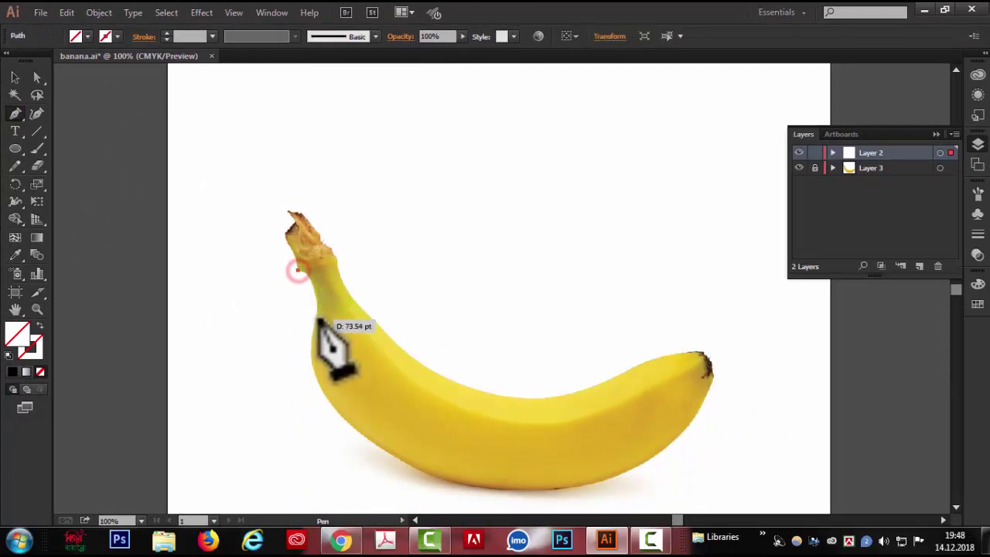
drag(315, 319, 307, 368)
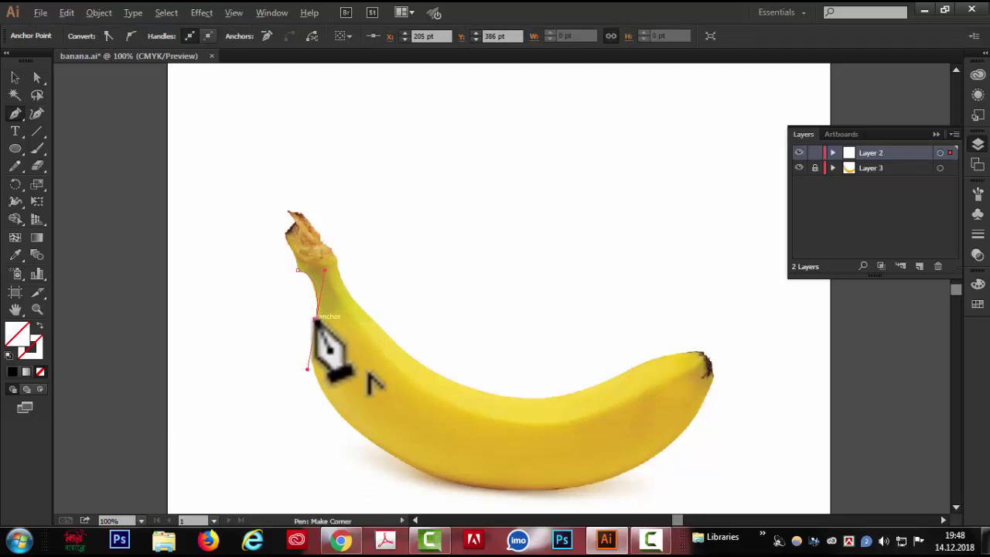
click(314, 319)
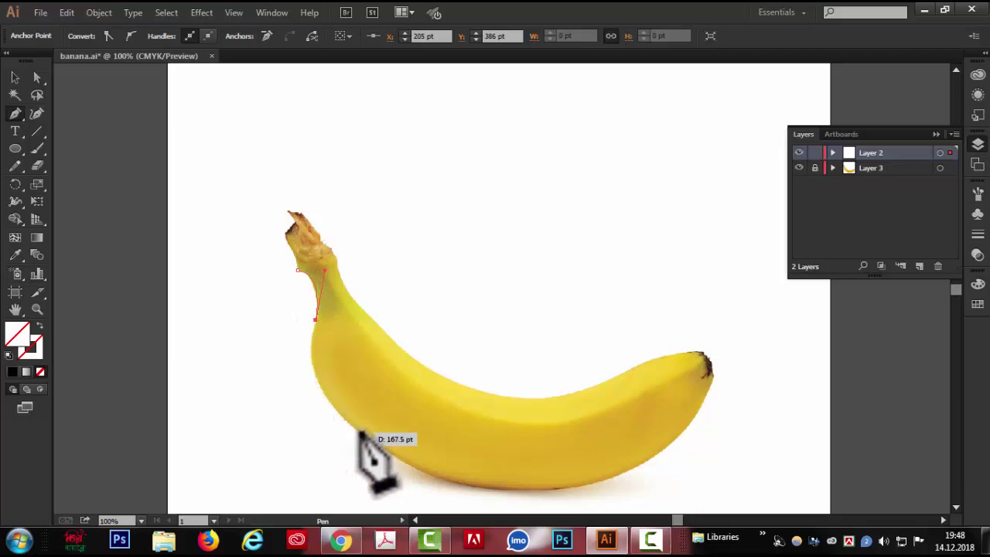
drag(360, 430, 433, 486)
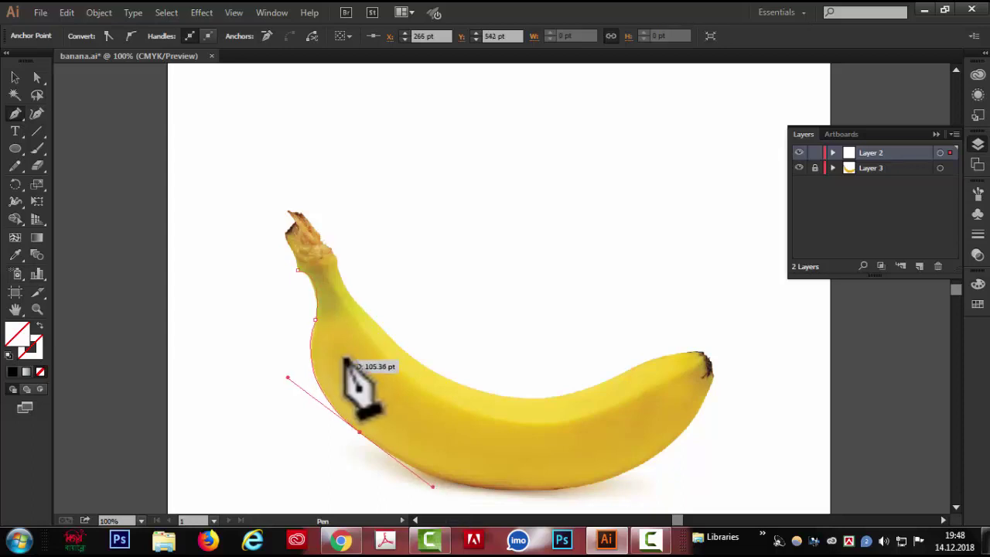
click(359, 431)
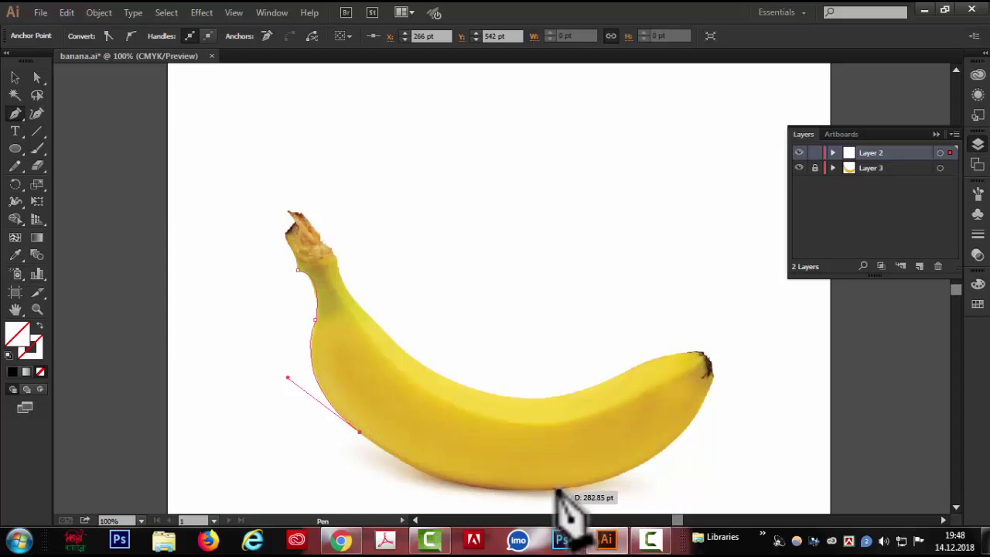
drag(557, 489, 704, 480)
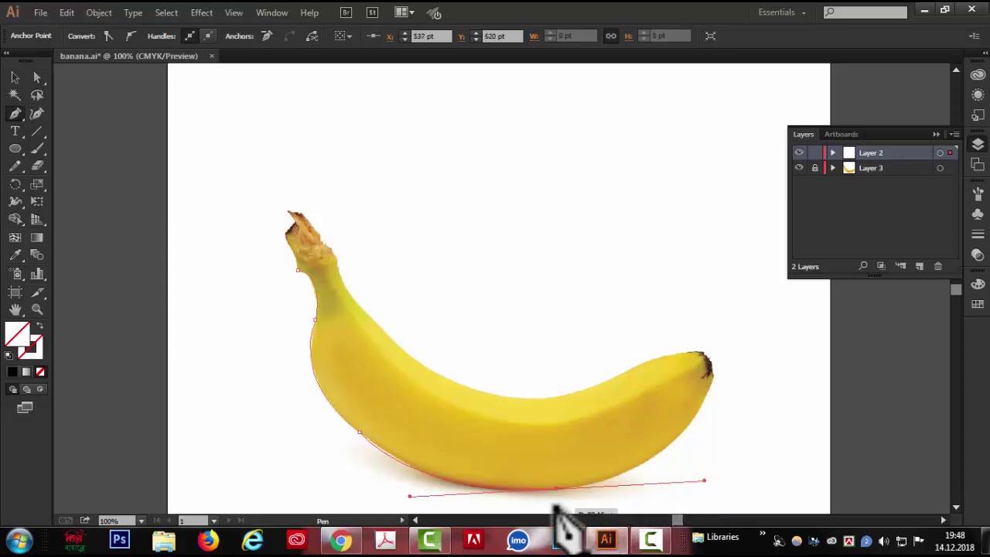
click(705, 540)
key(ctrl+z)
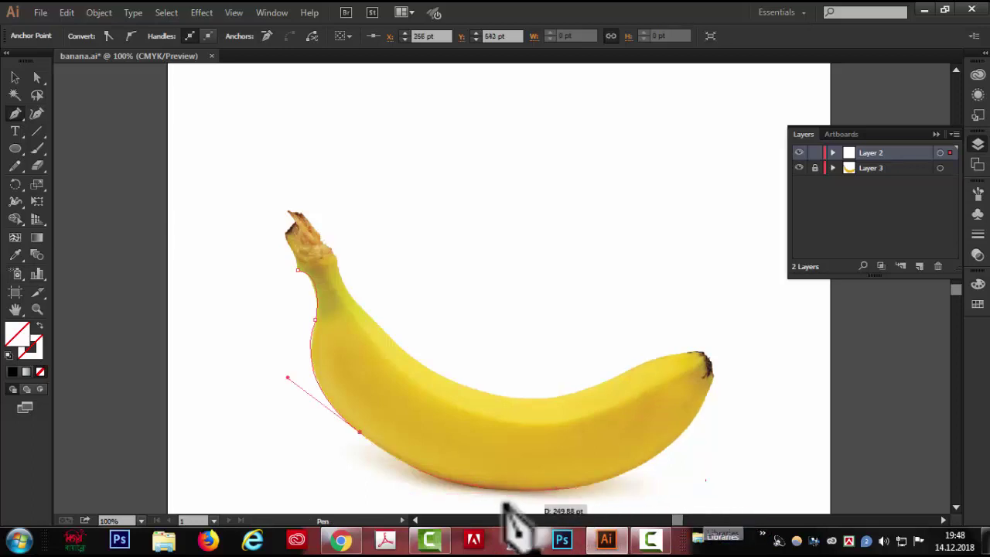
Continue the path along the banana's underside with two curved anchors, removing their outgoing handles
drag(462, 485, 533, 505)
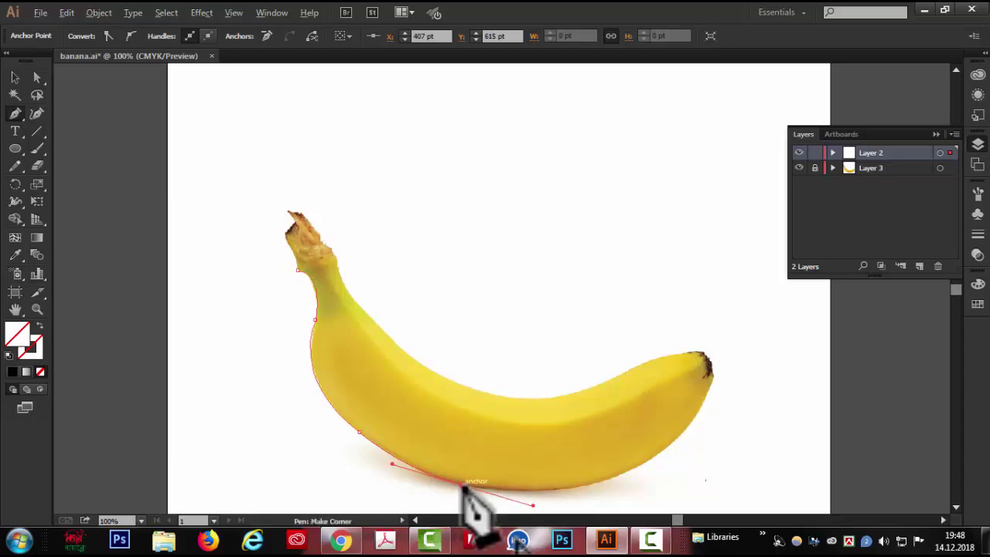
click(464, 485)
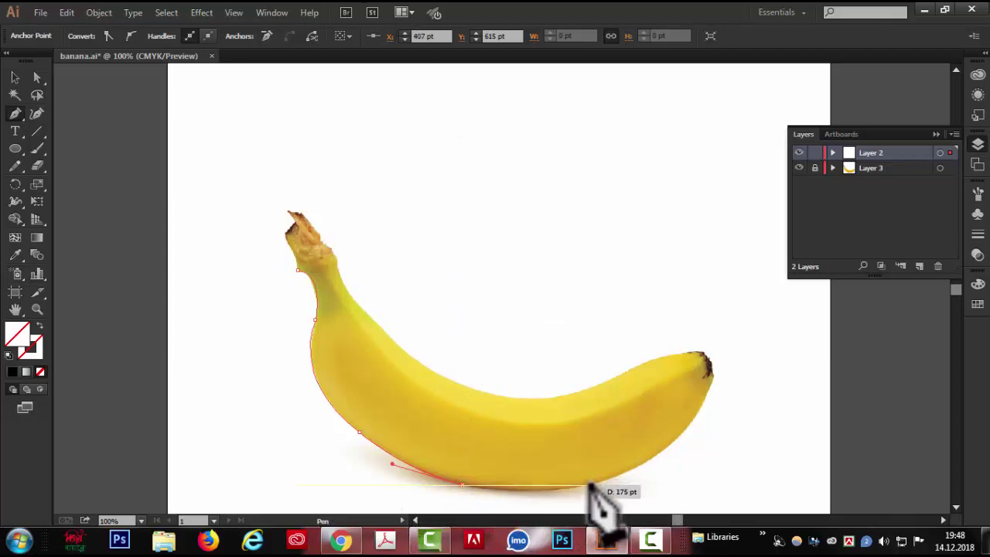
drag(590, 486, 662, 468)
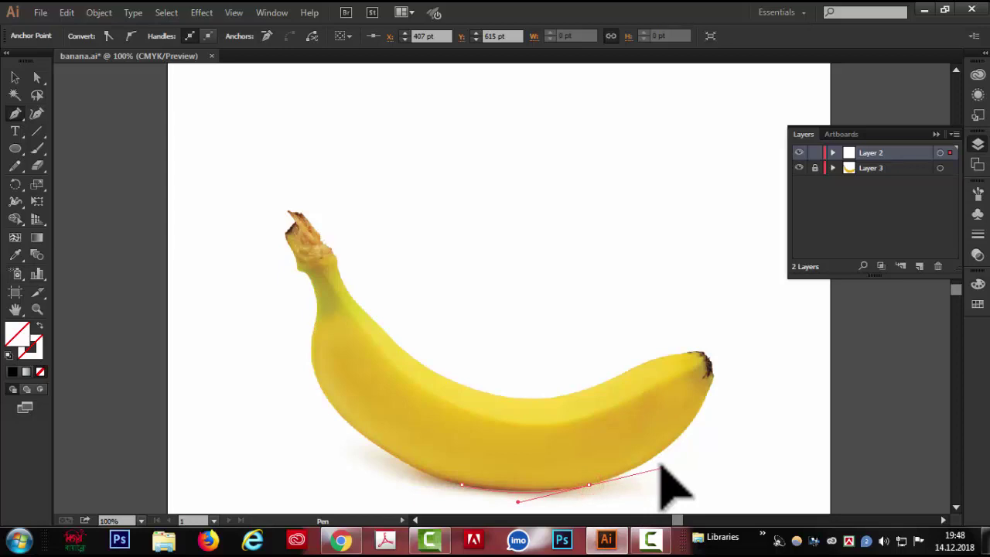
click(590, 485)
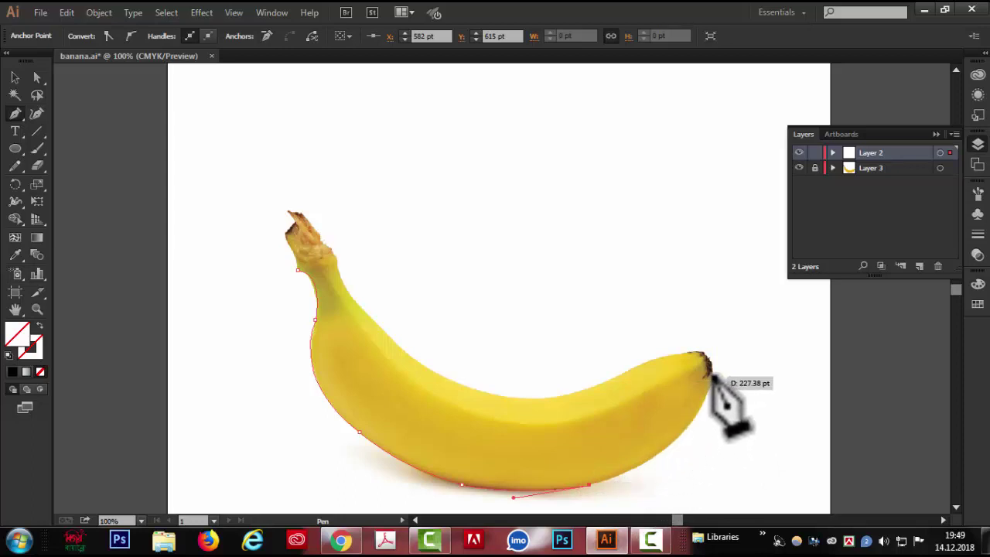
drag(712, 377, 729, 292)
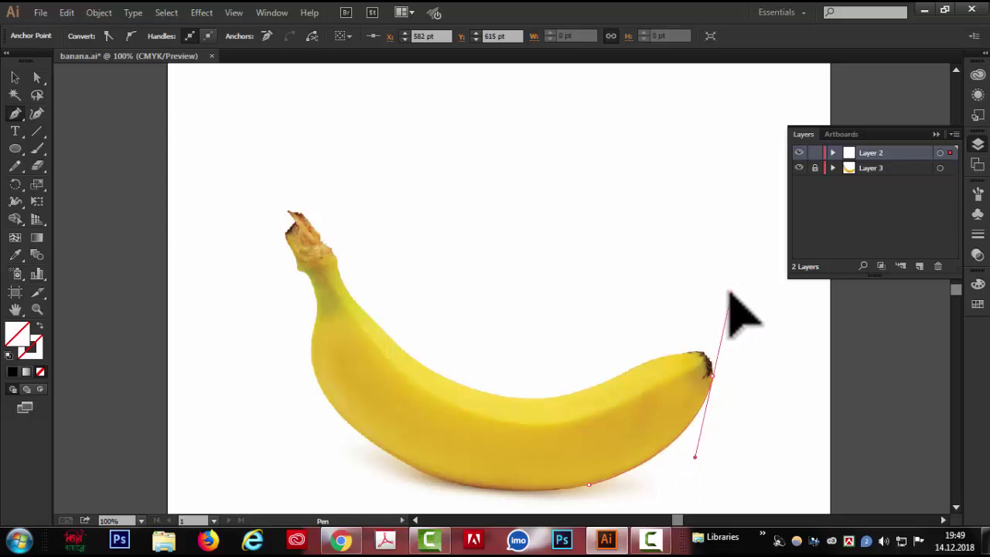
drag(730, 292, 730, 293)
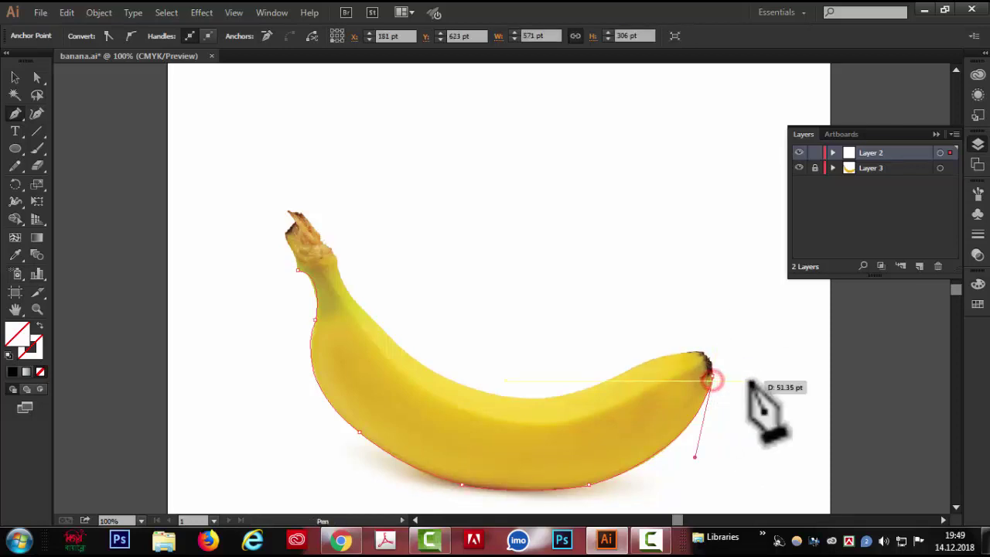
key(ctrl+z)
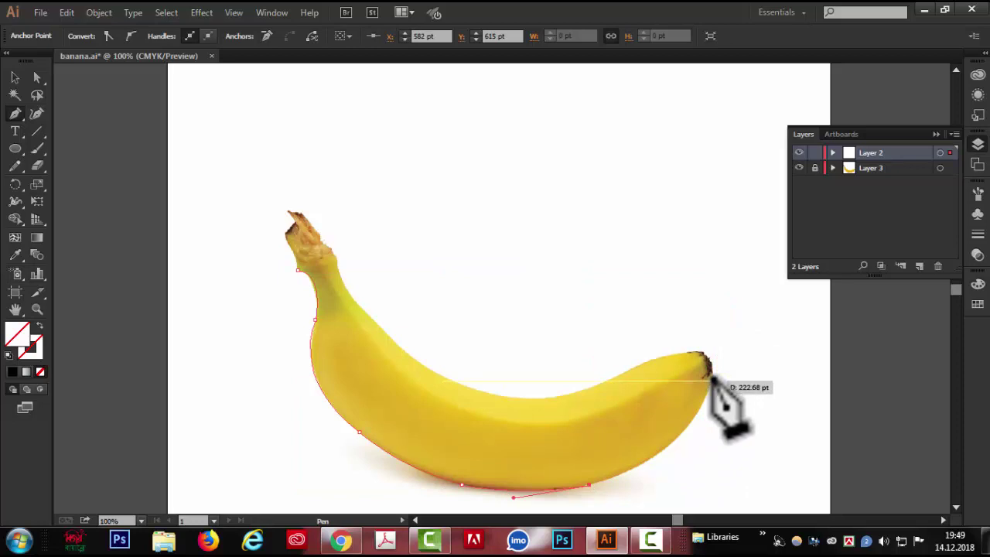
Extend the path up the banana's right side, around the dark tip and onto the start of the upper edge
drag(710, 377, 731, 293)
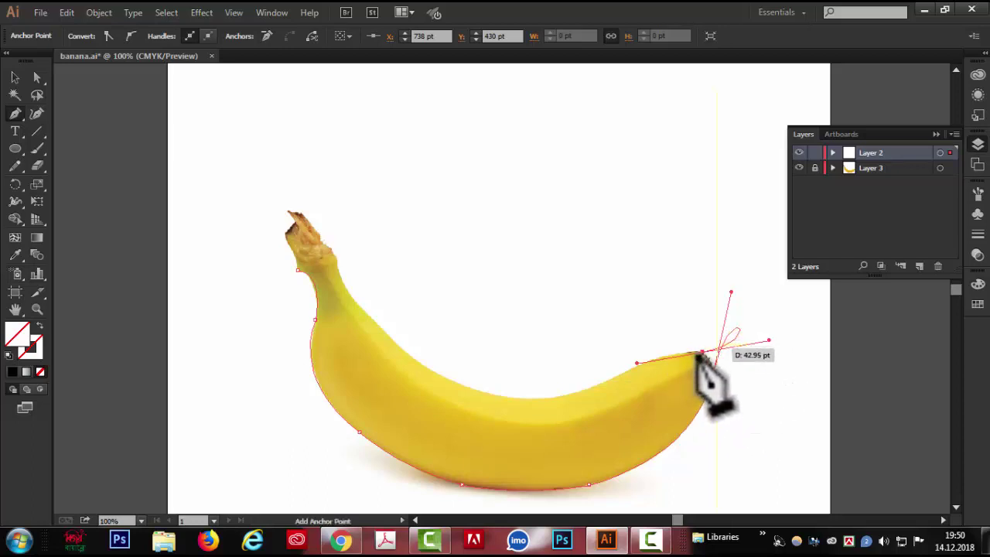
key(ctrl)
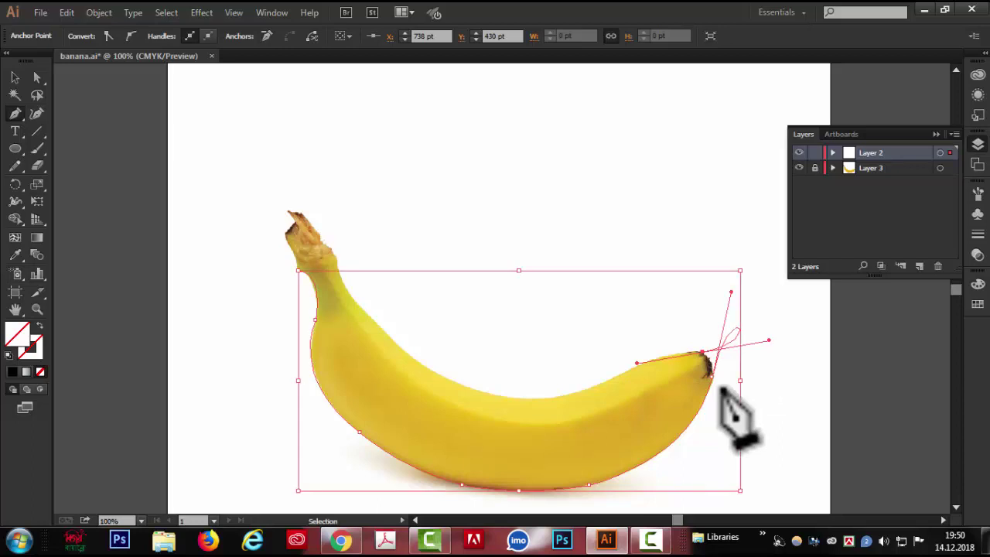
key(alt)
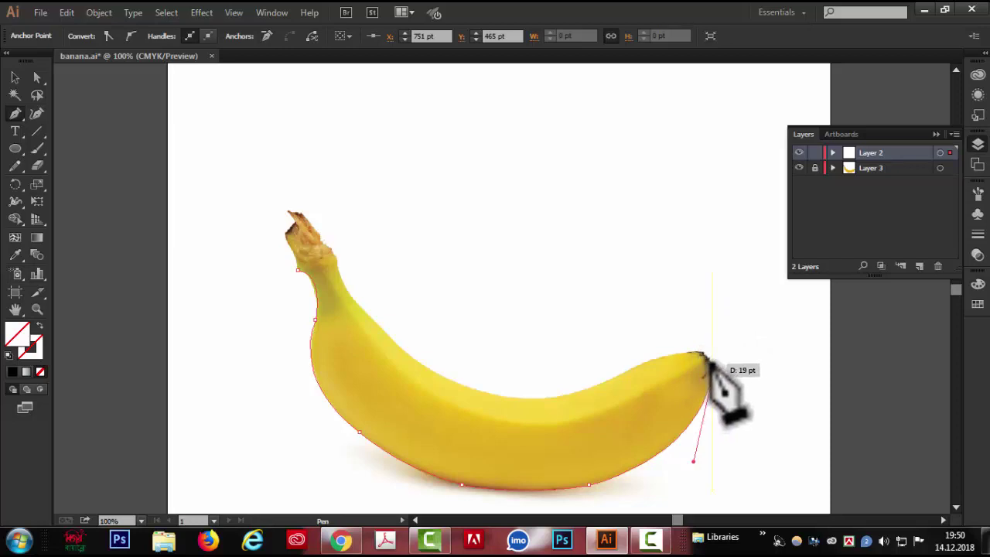
drag(707, 365, 631, 372)
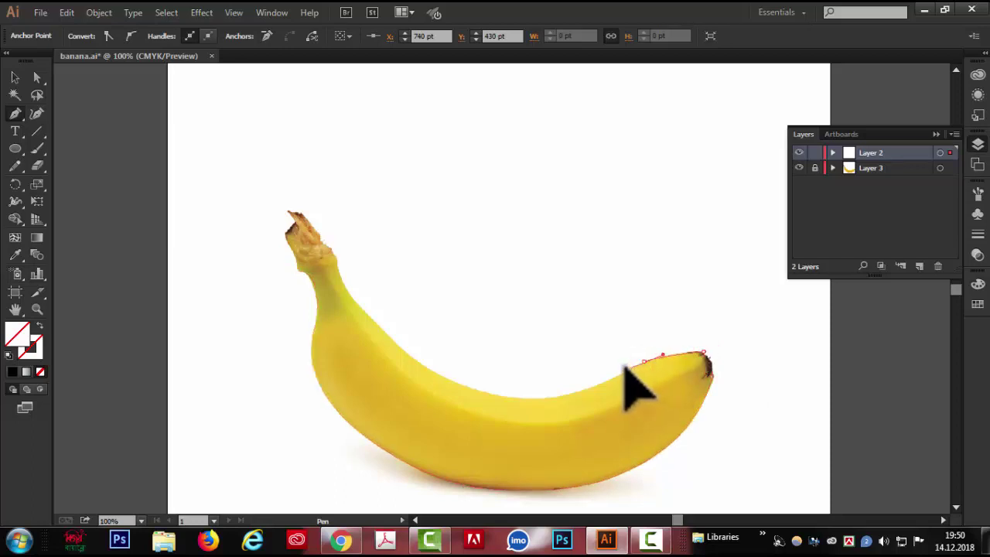
click(645, 362)
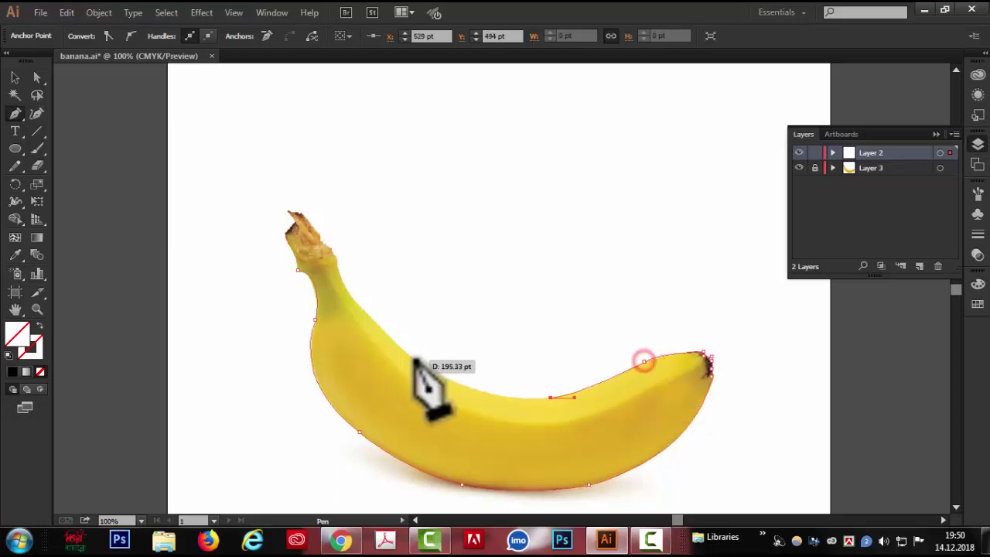
Continue the path along the banana's inner upper curve to the neck below the stem
drag(414, 360, 359, 319)
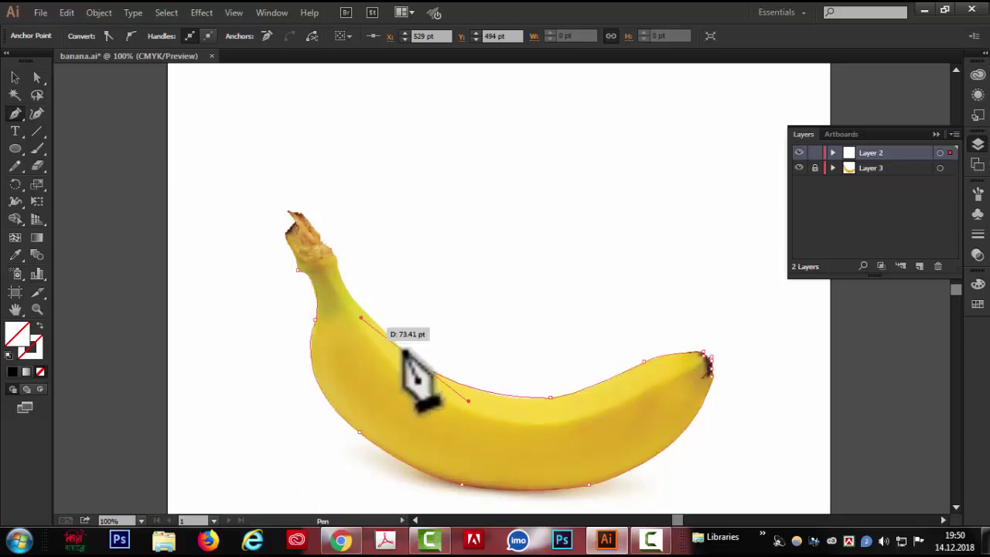
click(414, 359)
click(357, 303)
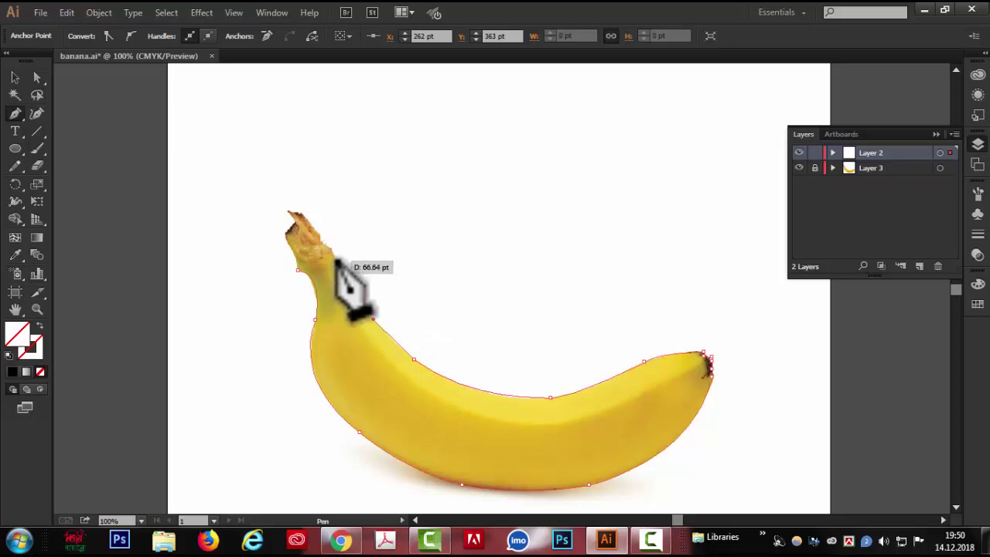
Trace up the neck and across the base of the brown stem, then close the path at its starting anchor
drag(335, 259, 337, 243)
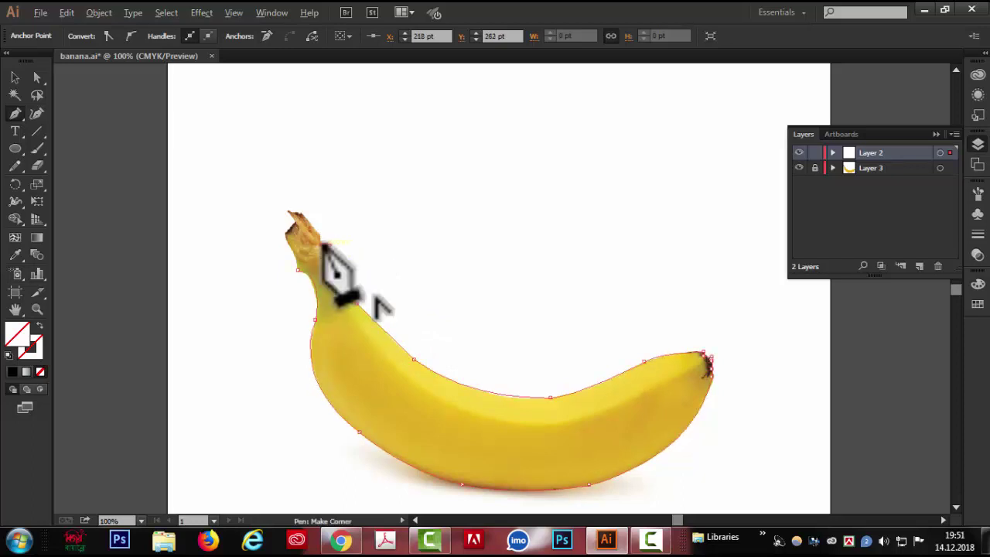
click(335, 259)
click(332, 252)
click(329, 245)
drag(292, 220, 321, 245)
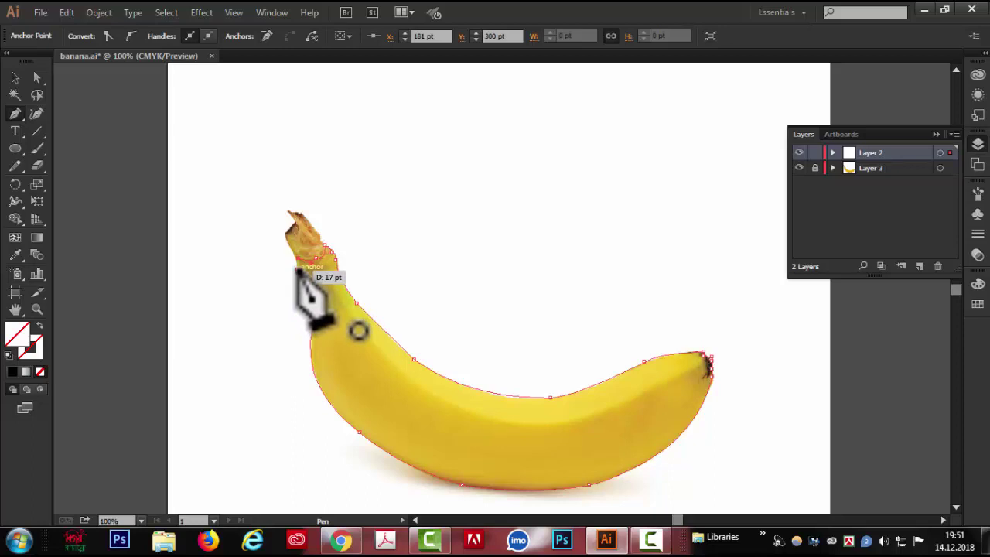
drag(297, 269, 297, 271)
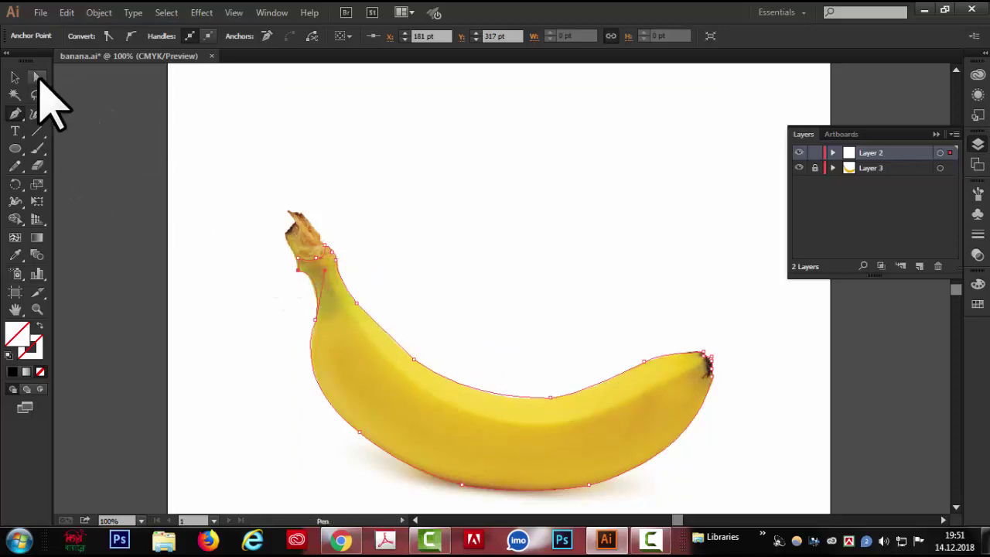
Refine the segment along the banana's inner upper curve with the Direct Selection tool so it follows the photo's edge
click(37, 77)
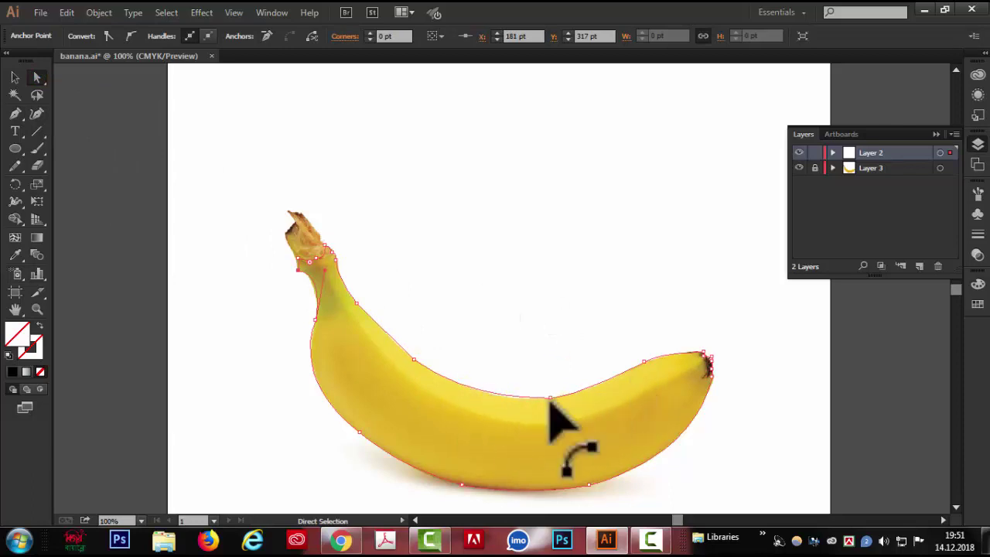
click(37, 77)
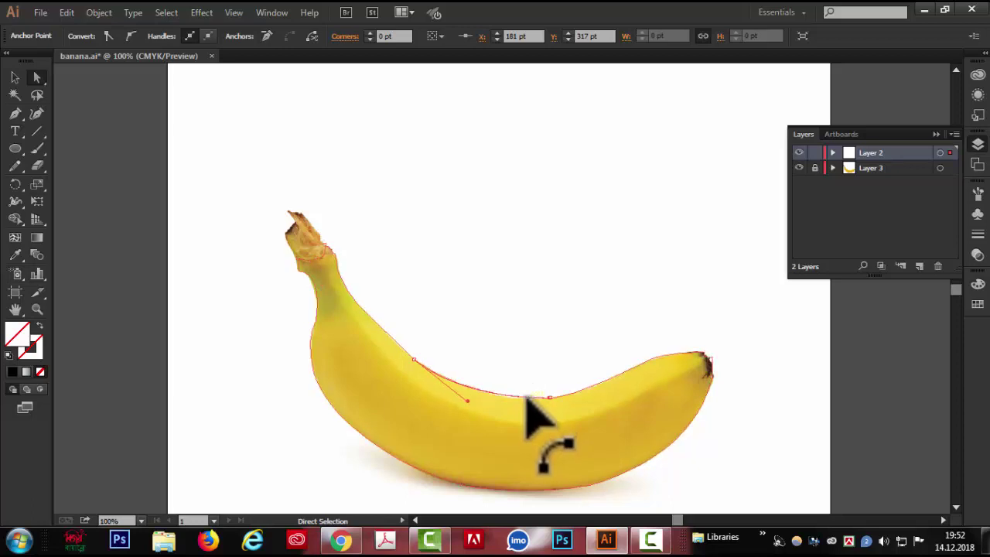
drag(526, 397, 522, 397)
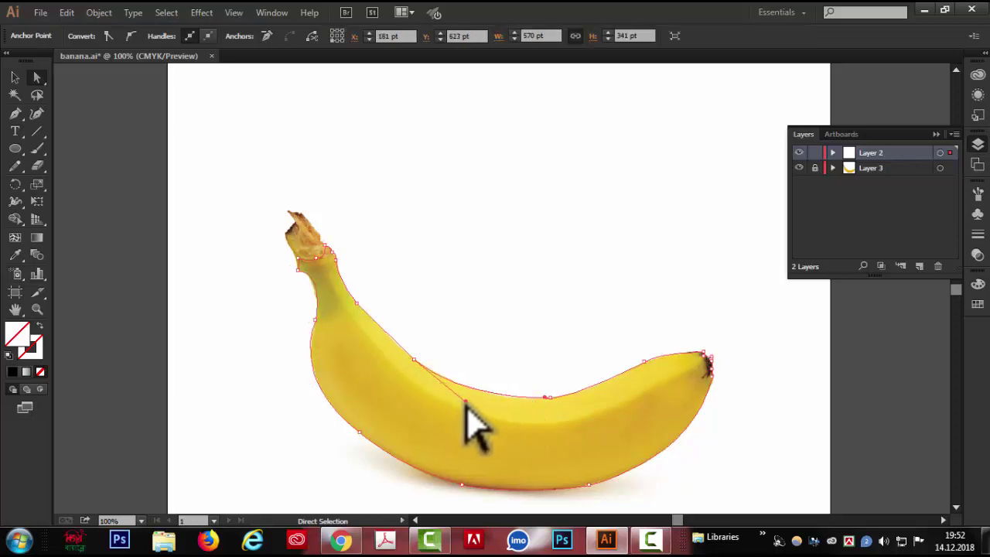
click(467, 402)
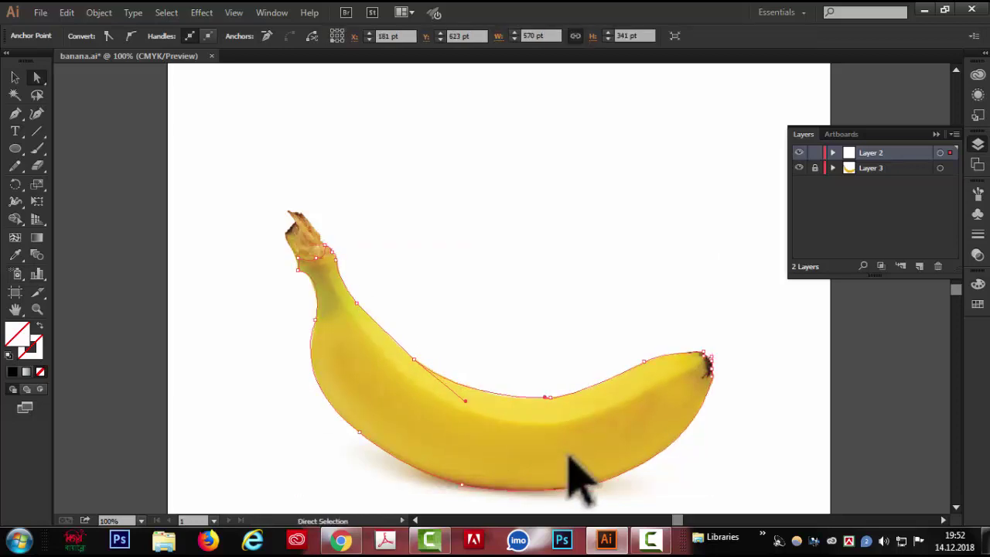
Adjust the path's left corner anchor at the base of the brown stem
click(297, 258)
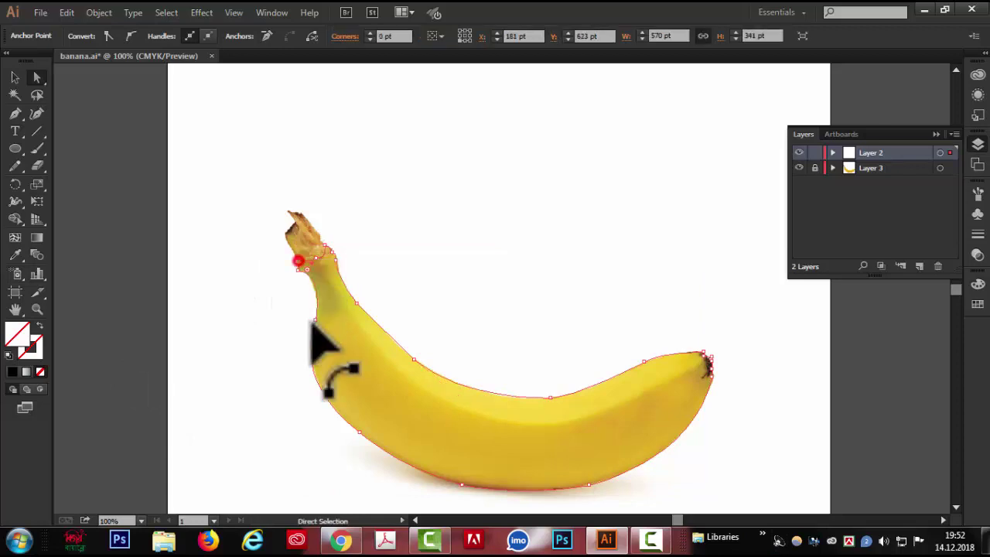
click(296, 259)
drag(296, 259, 297, 259)
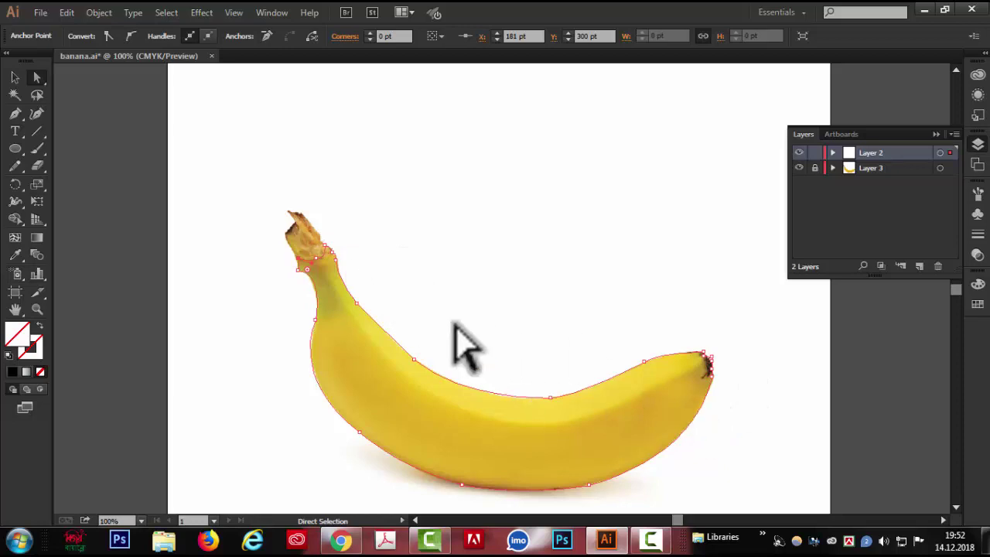
Fill the traced banana outline with the yellow sampled from the photo's body, and move the filled shape above the photo
click(14, 78)
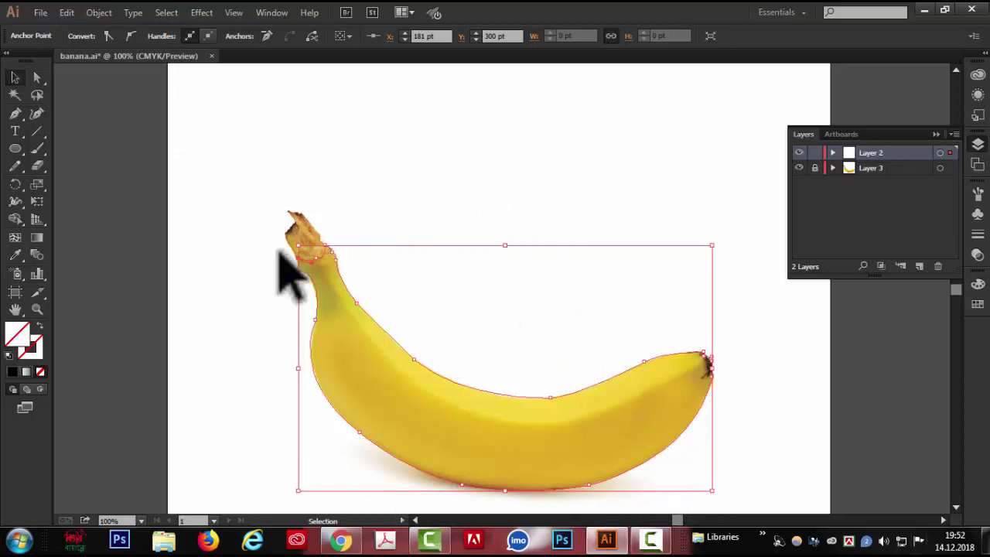
click(15, 256)
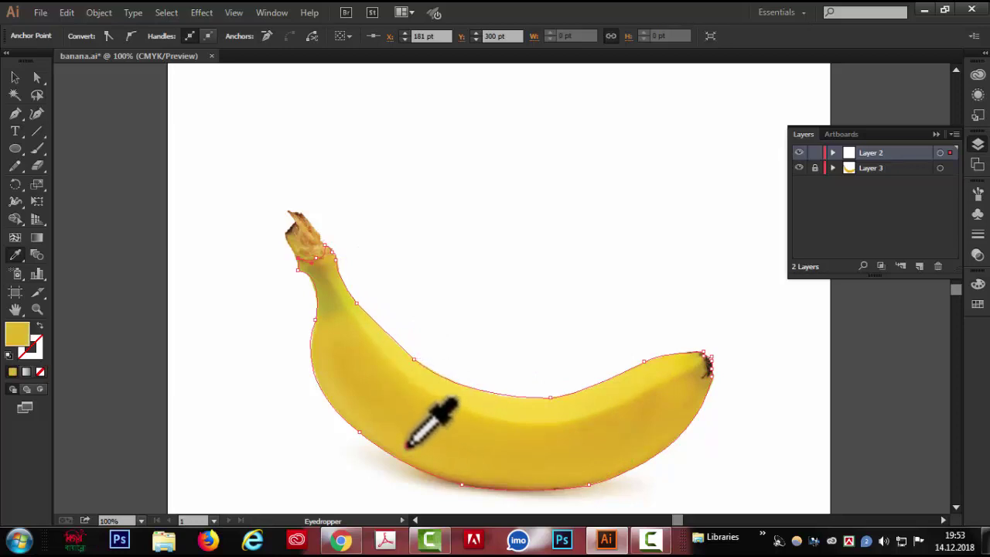
click(407, 445)
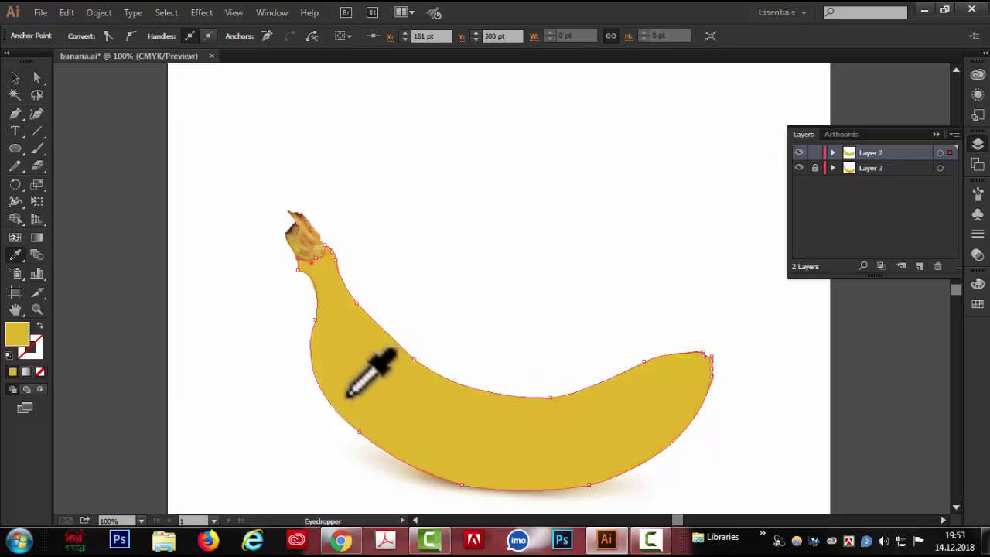
click(17, 77)
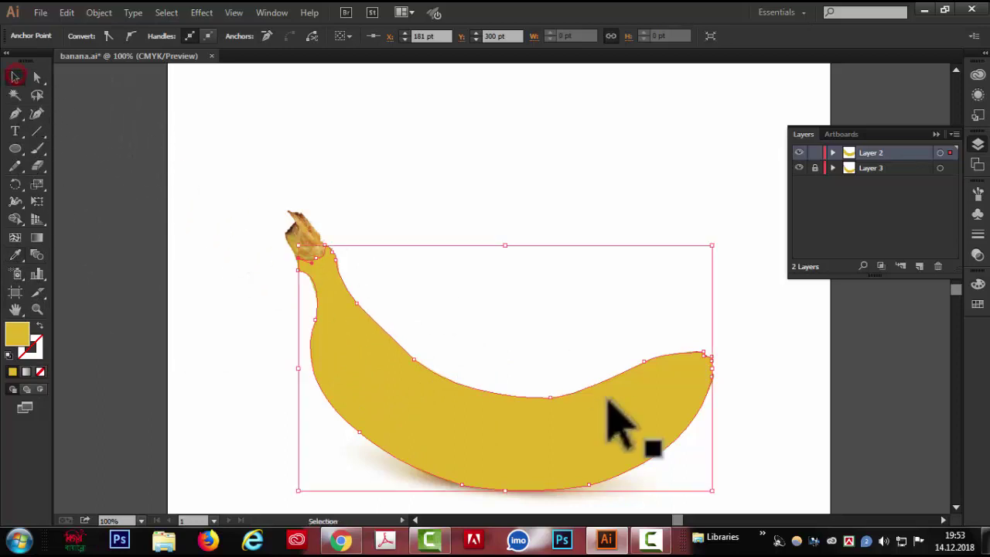
drag(547, 448, 576, 311)
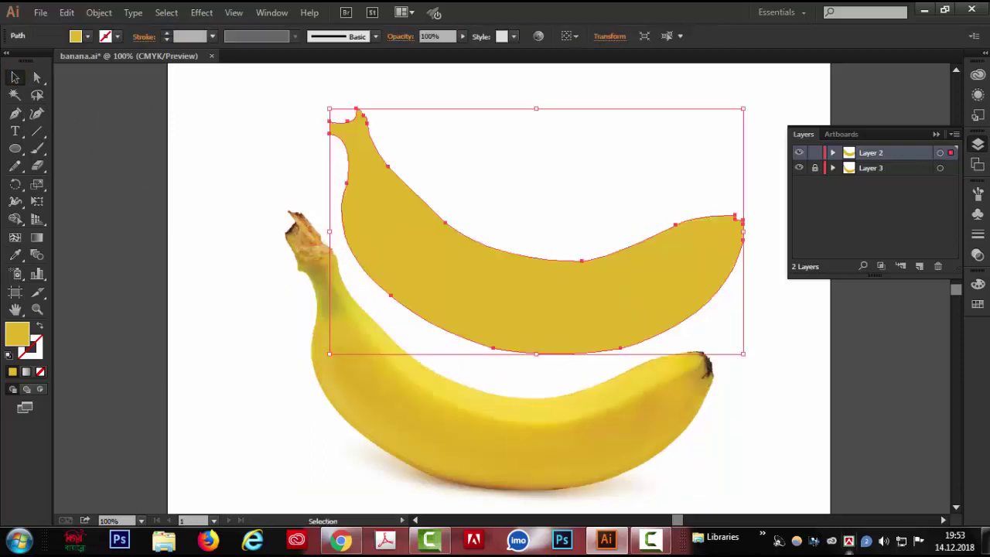
Add crosswise mesh lines along the yellow shape's upper edge with the Mesh tool, working from the tip towards the neck
click(15, 238)
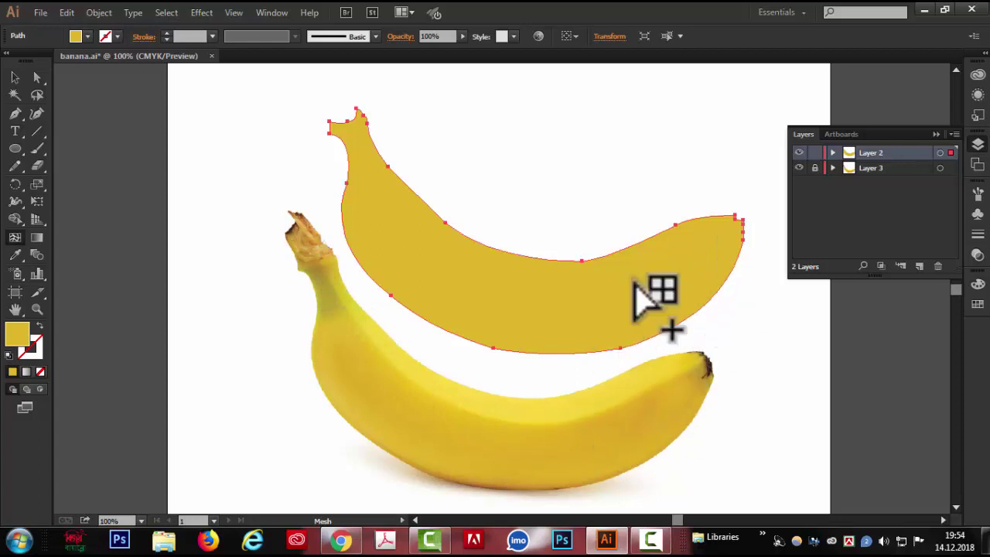
click(727, 219)
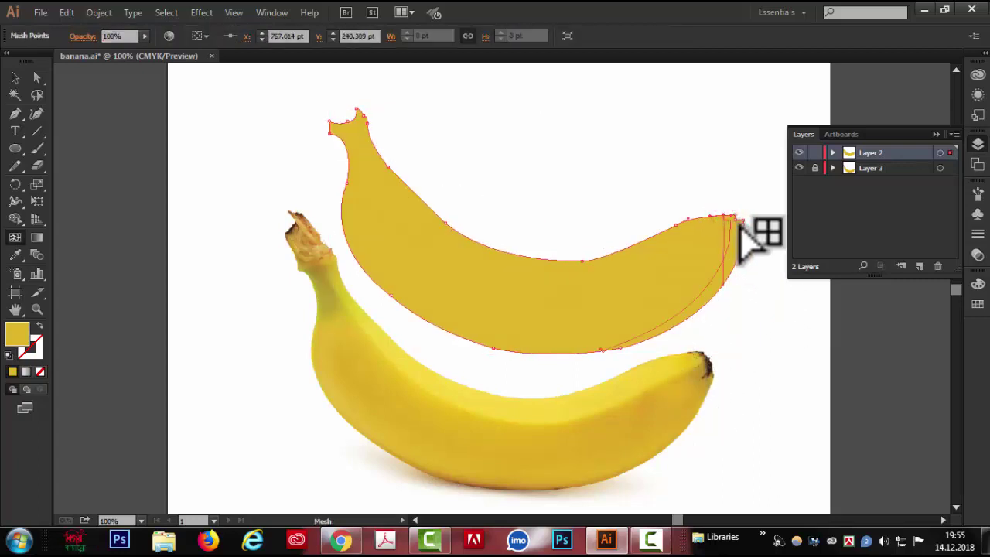
click(697, 218)
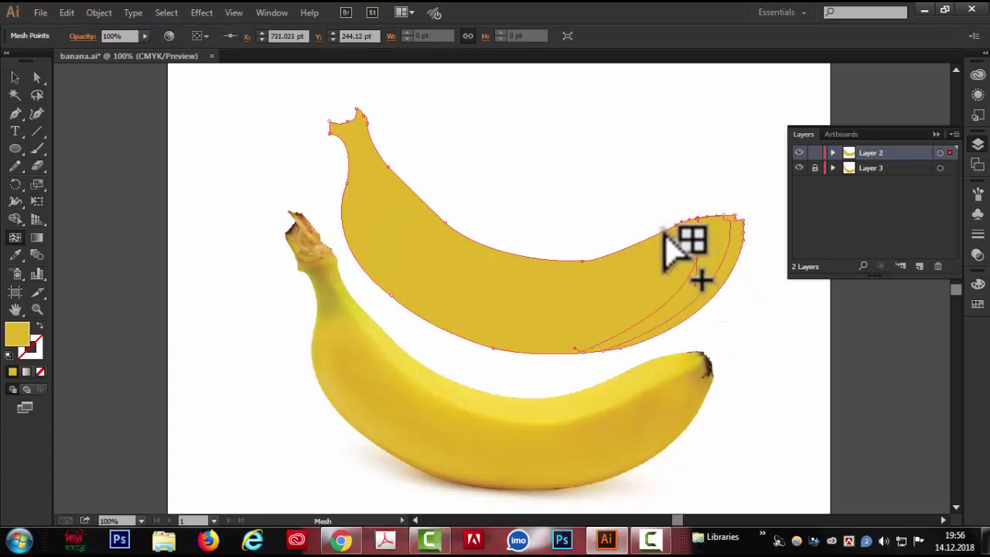
click(665, 230)
click(610, 255)
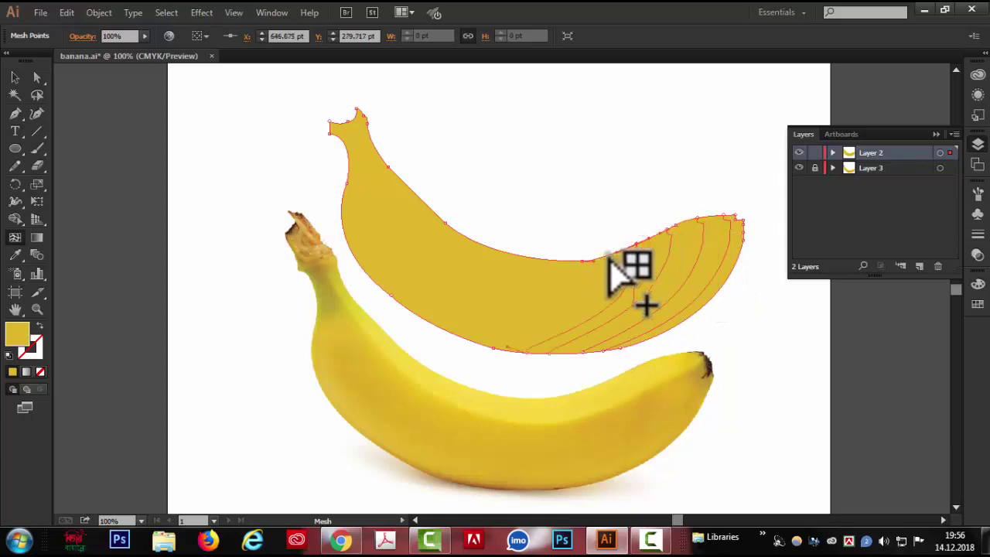
click(608, 255)
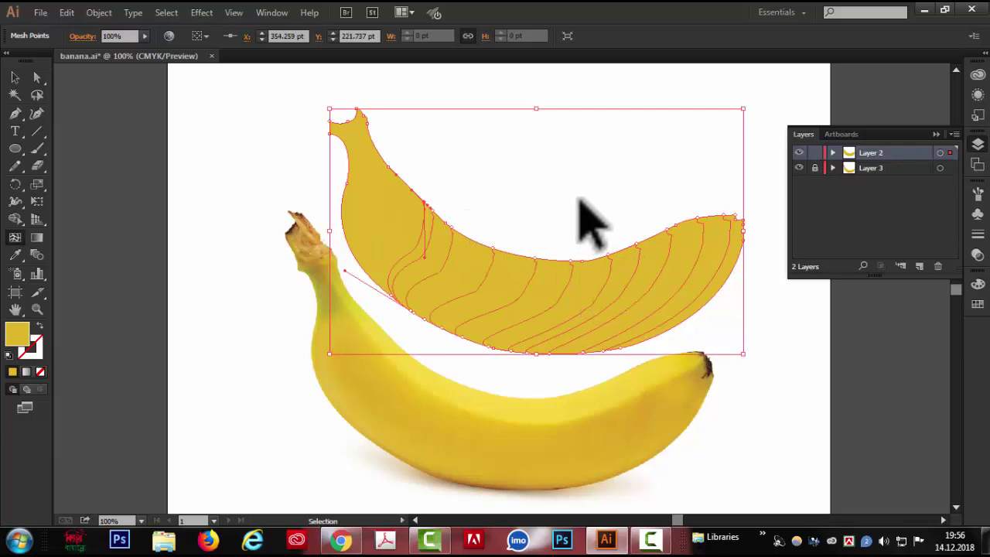
key(ctrl+z)
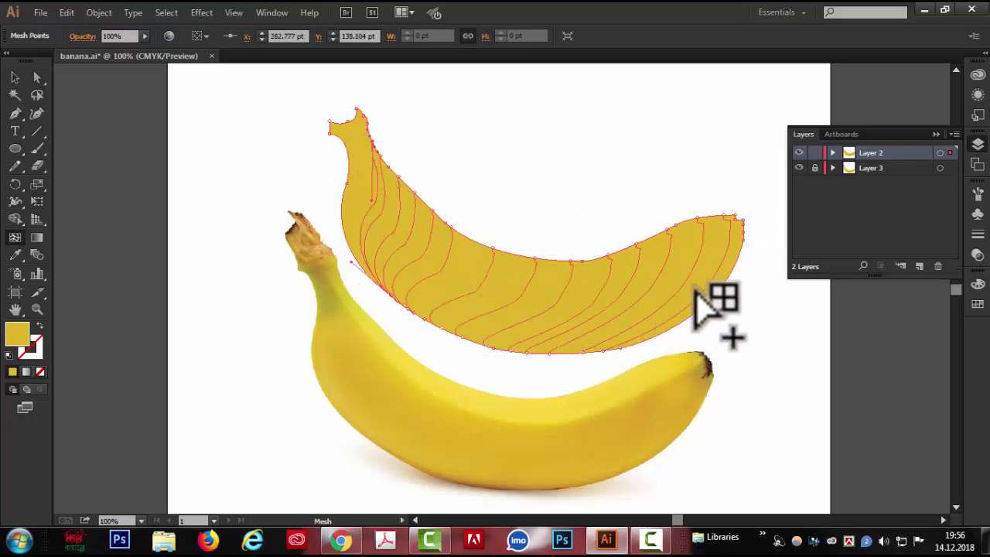
Add a lengthwise mesh line through the upper part of the body and remove the distorted mesh line extending outside the shape
click(710, 249)
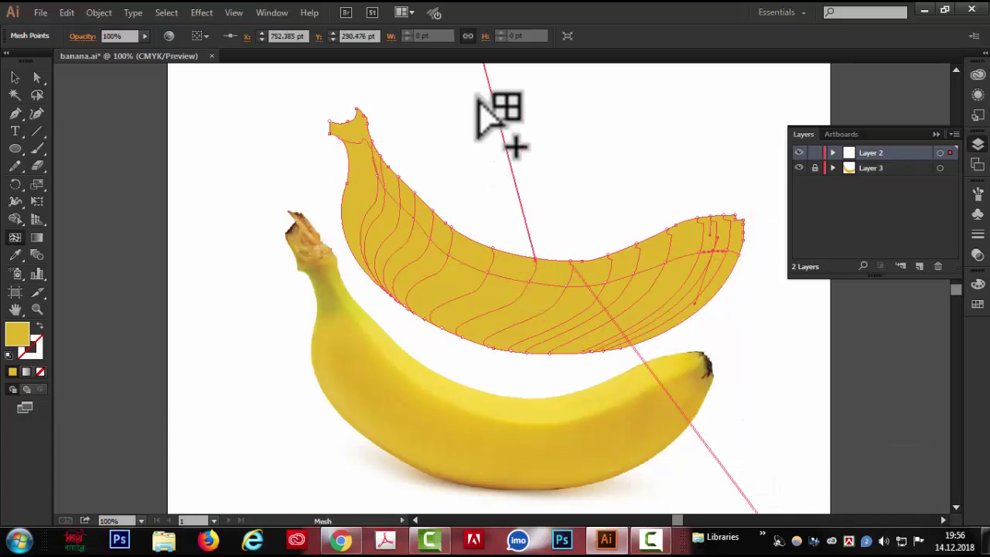
scroll(541, 297, up, 1)
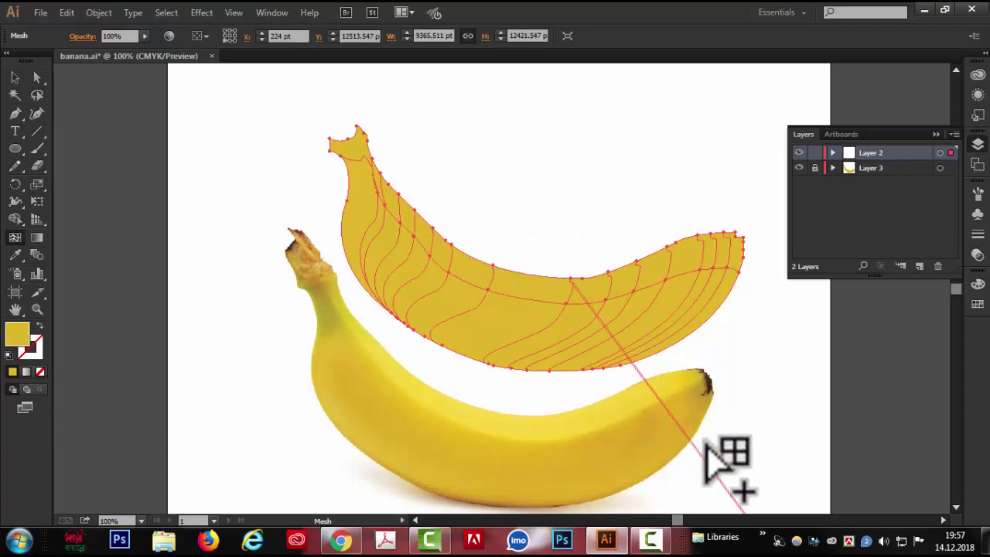
alt+click(725, 488)
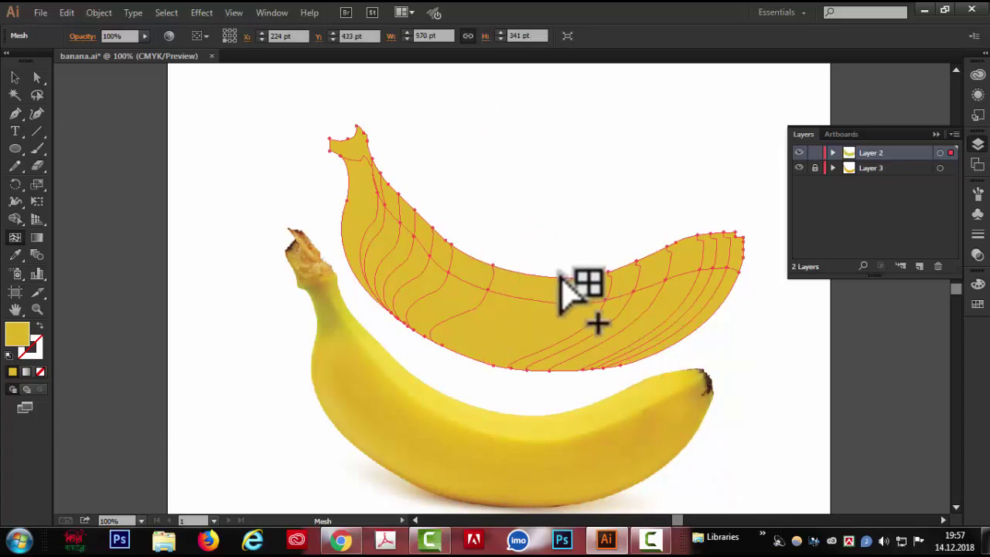
Add further lengthwise mesh lines through the middle and lower part of the banana body
click(522, 317)
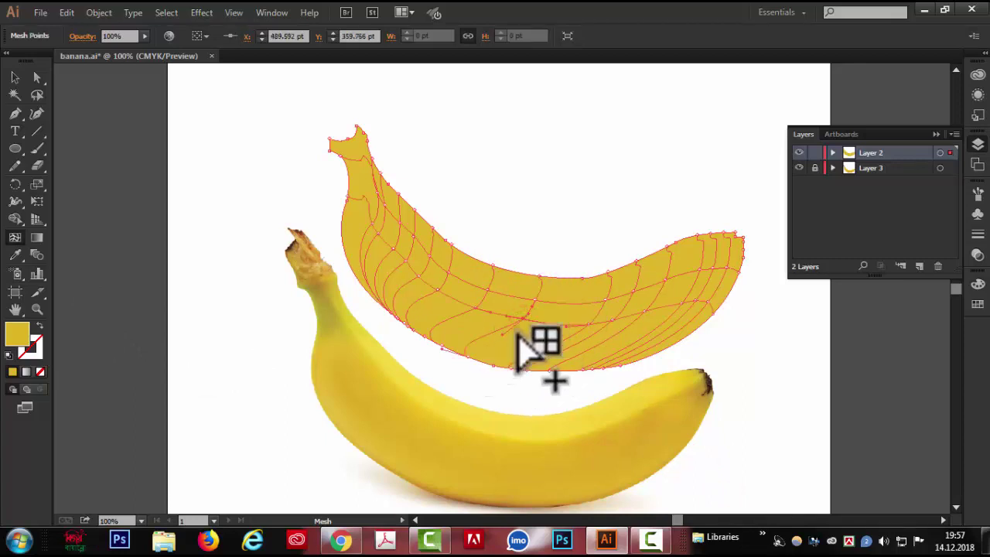
click(567, 313)
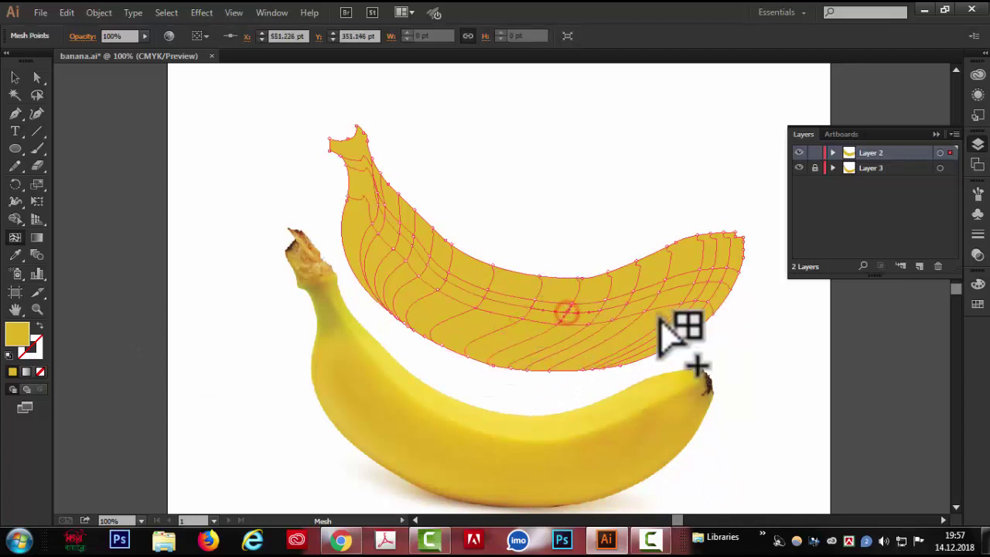
click(464, 327)
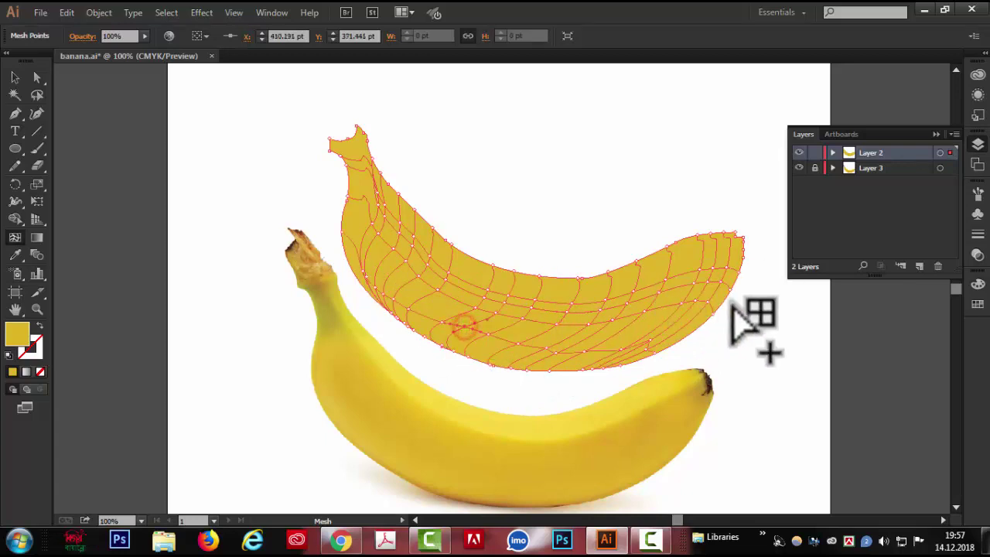
key(ctrl+z)
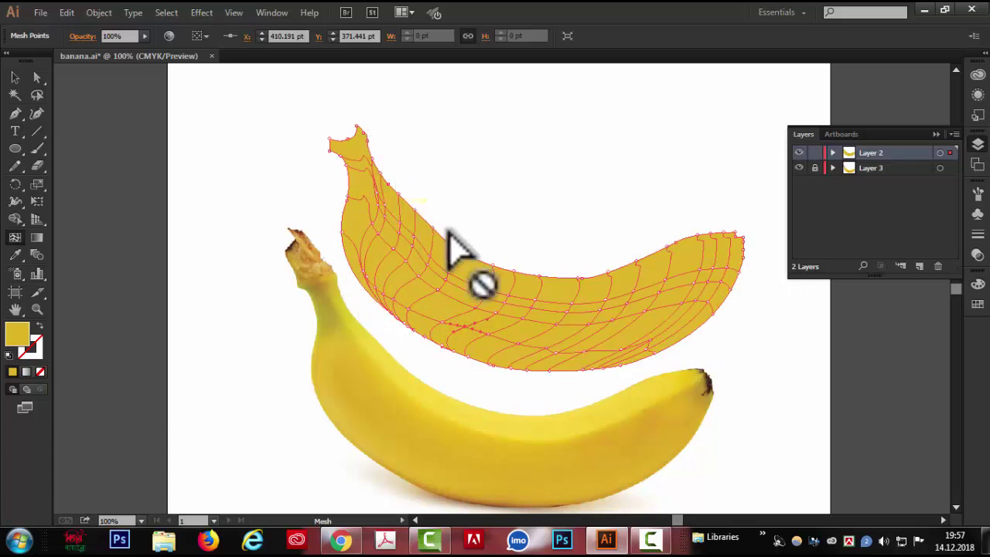
Refine the mesh with additional lines at the upper edge, the tip, the neck and along the lower edge
click(475, 262)
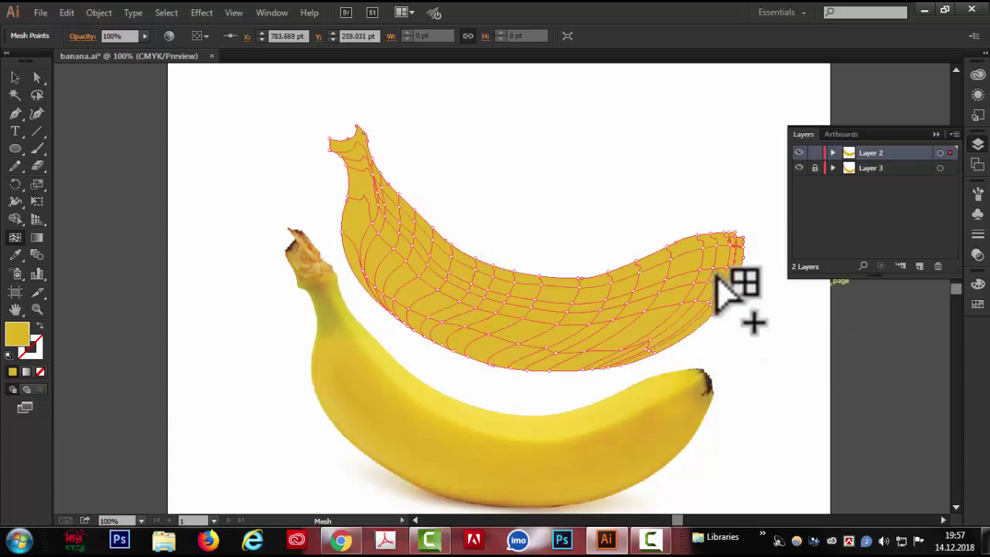
click(734, 246)
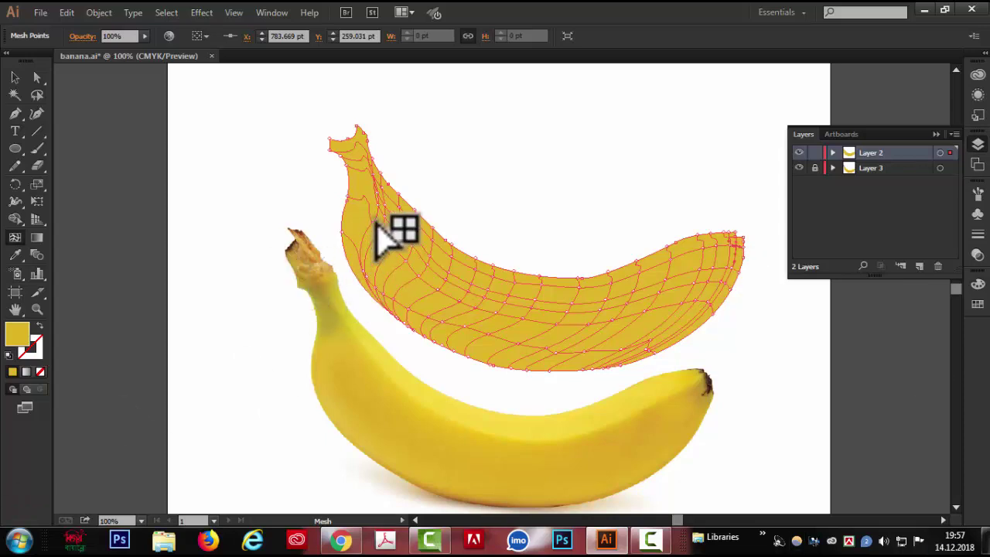
click(354, 180)
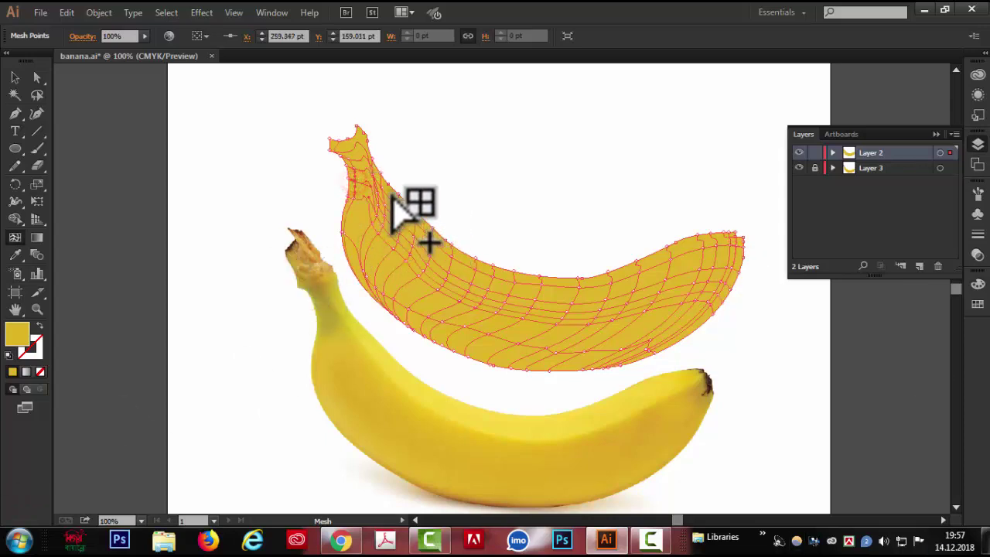
click(506, 359)
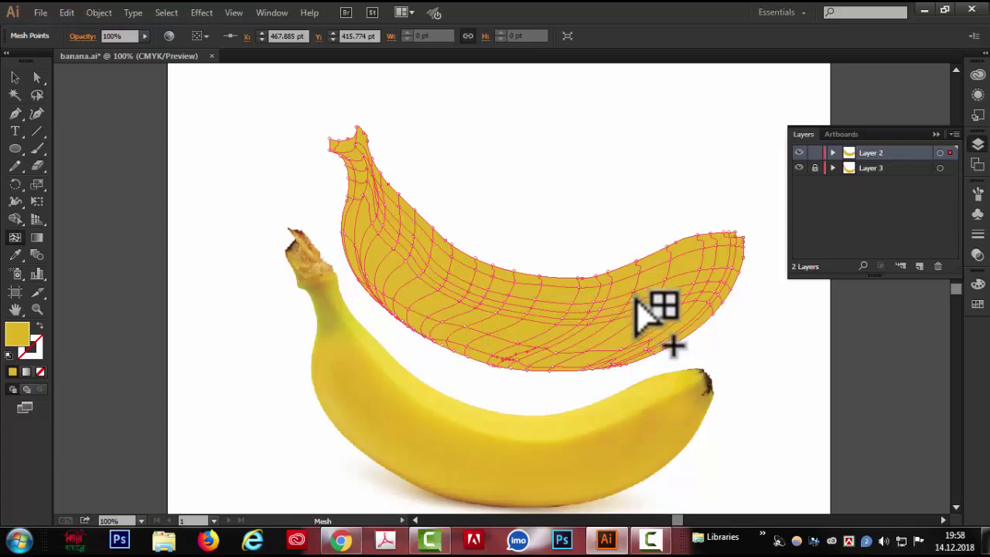
Select the mesh point at the top of the banana's neck with the Direct Selection tool
click(37, 77)
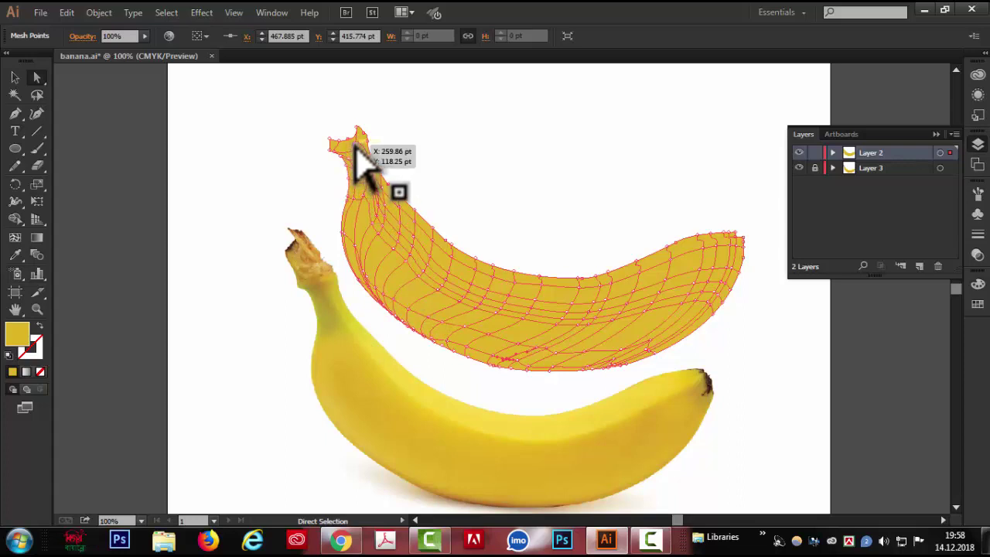
click(356, 145)
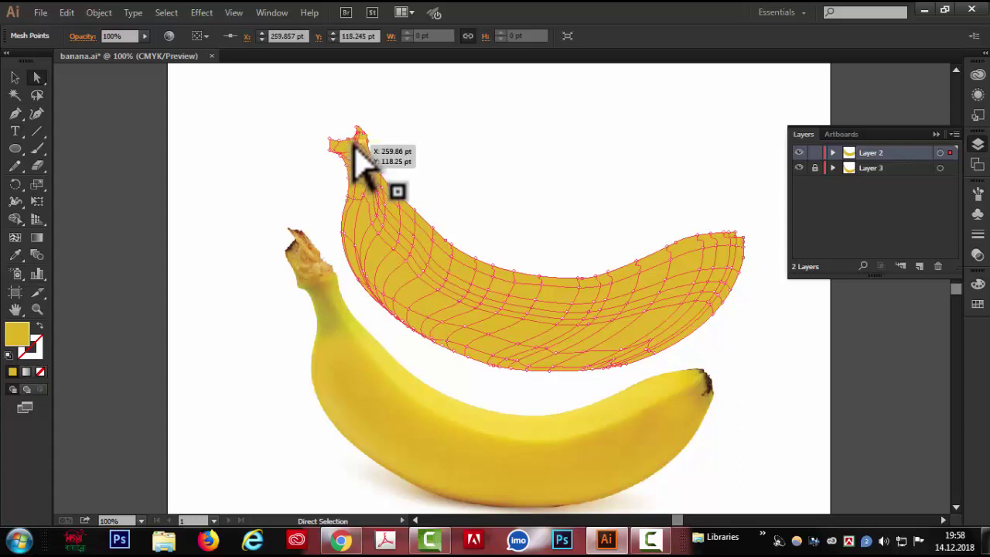
click(36, 309)
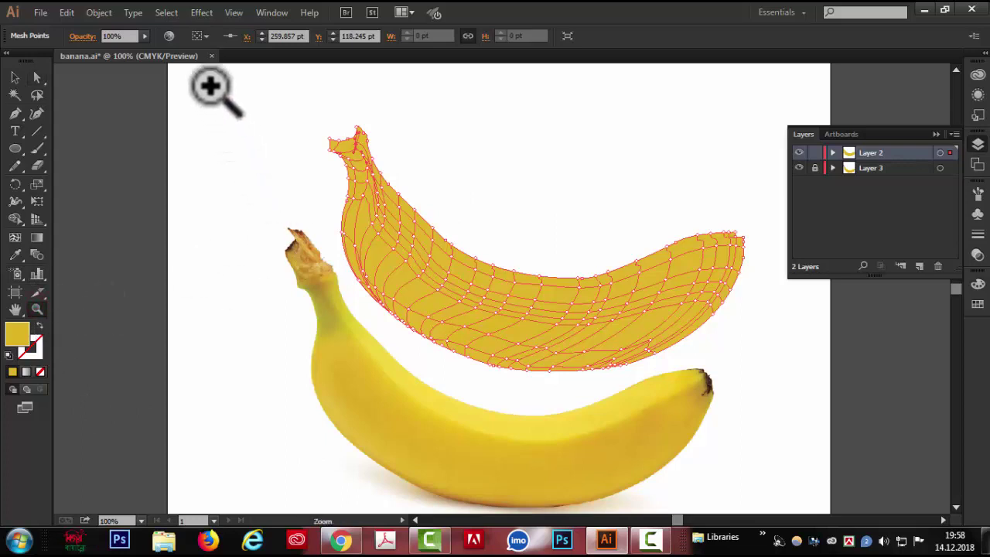
drag(210, 80, 758, 426)
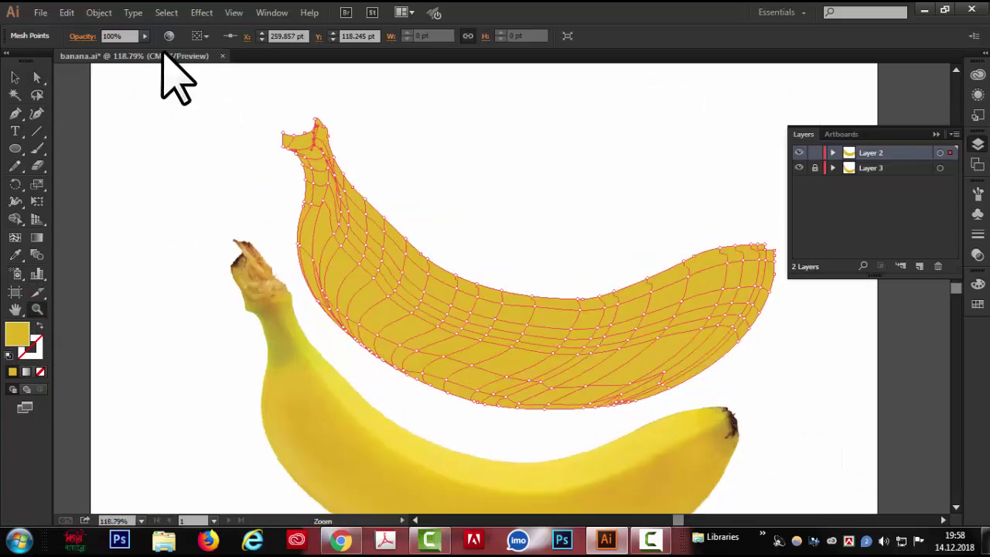
drag(158, 75, 789, 471)
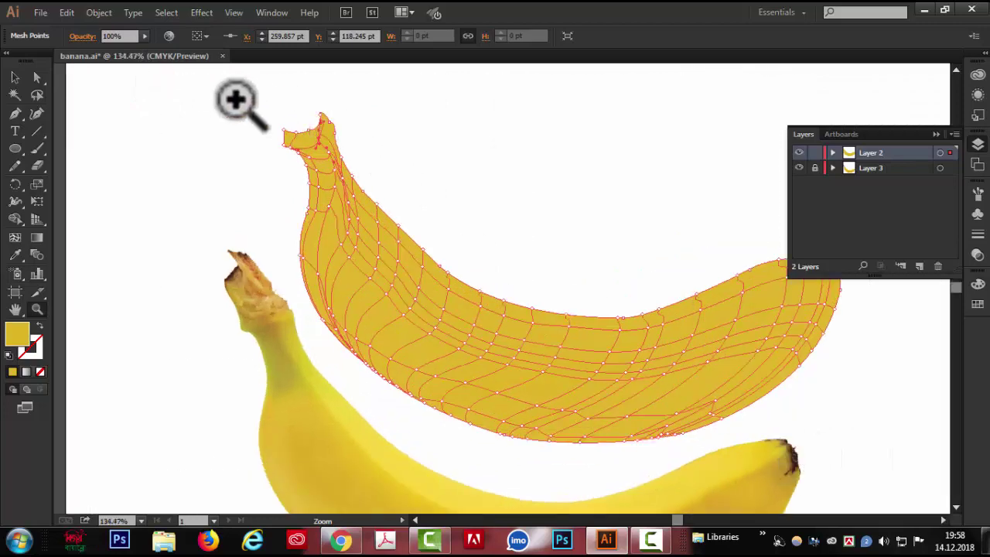
drag(229, 96, 884, 482)
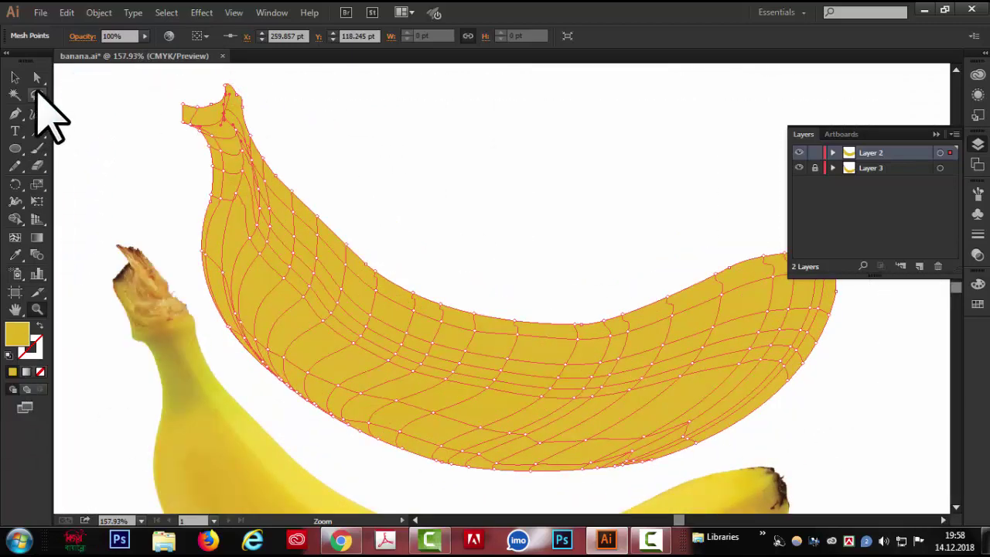
click(36, 78)
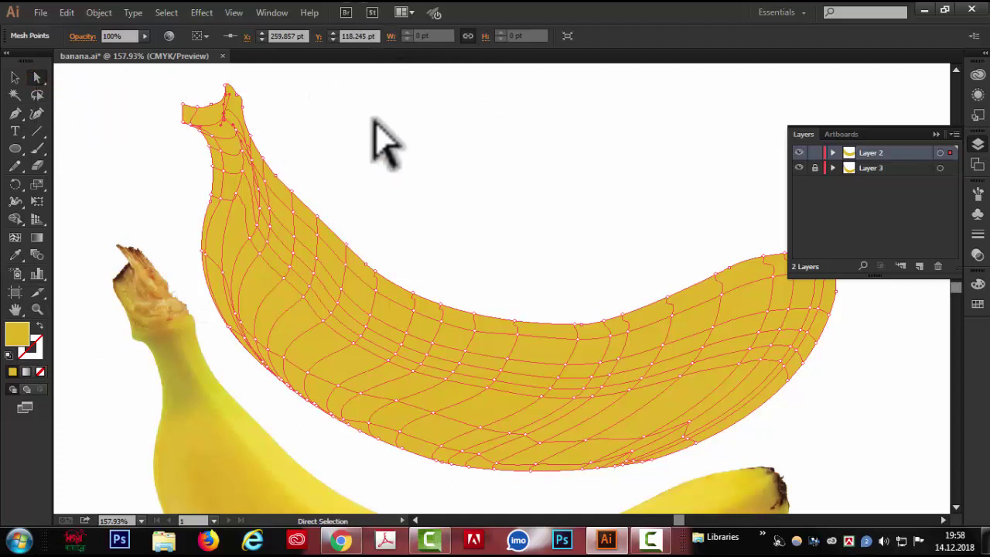
click(223, 116)
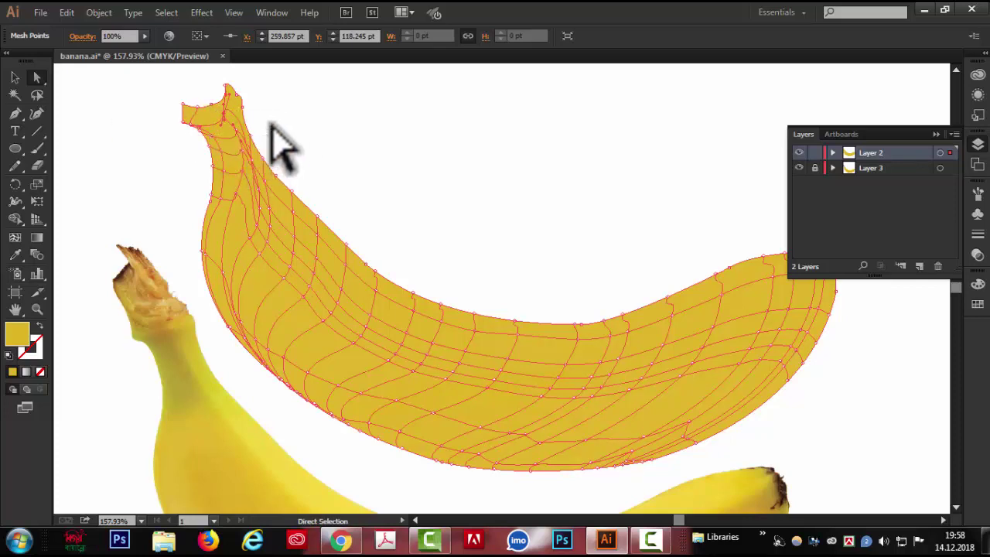
click(225, 118)
Add the mesh points along the upper lengthwise mesh line, from the neck through the body to the tip, to the selection
shift+click(239, 131)
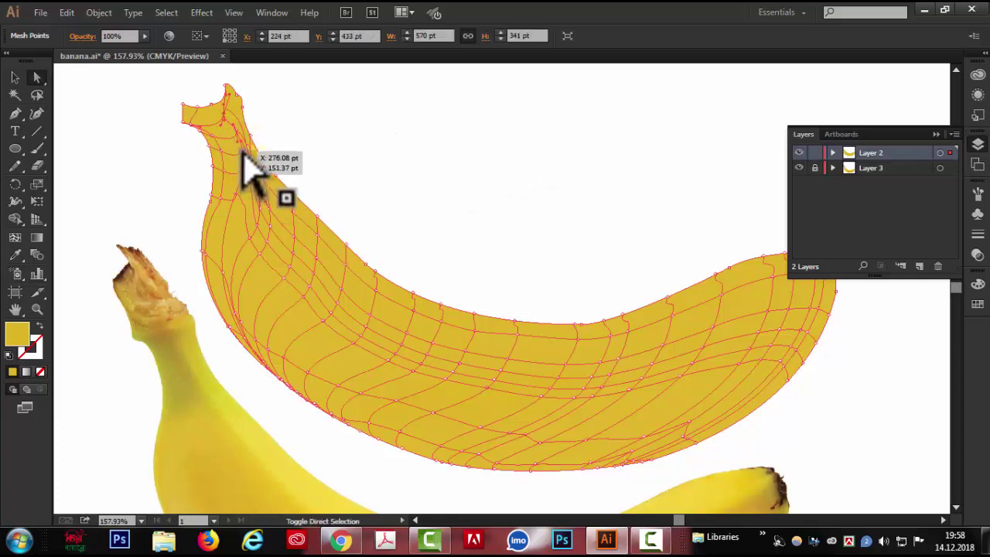
click(245, 152)
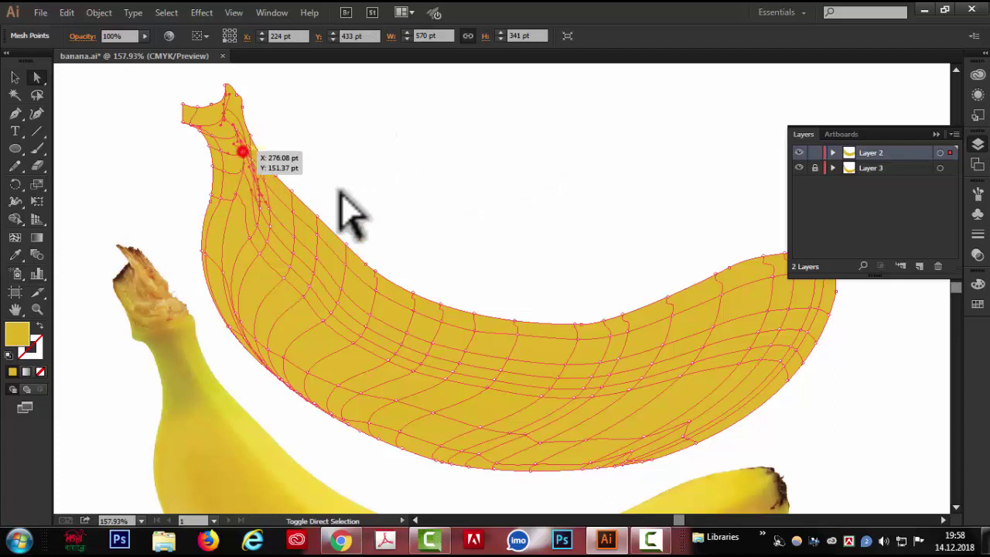
shift+click(268, 209)
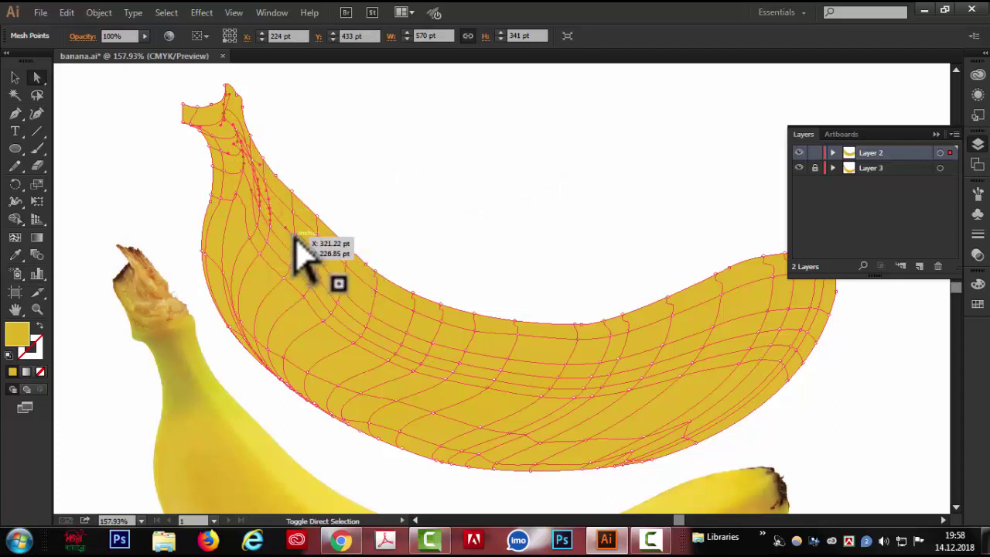
shift+click(294, 237)
click(318, 258)
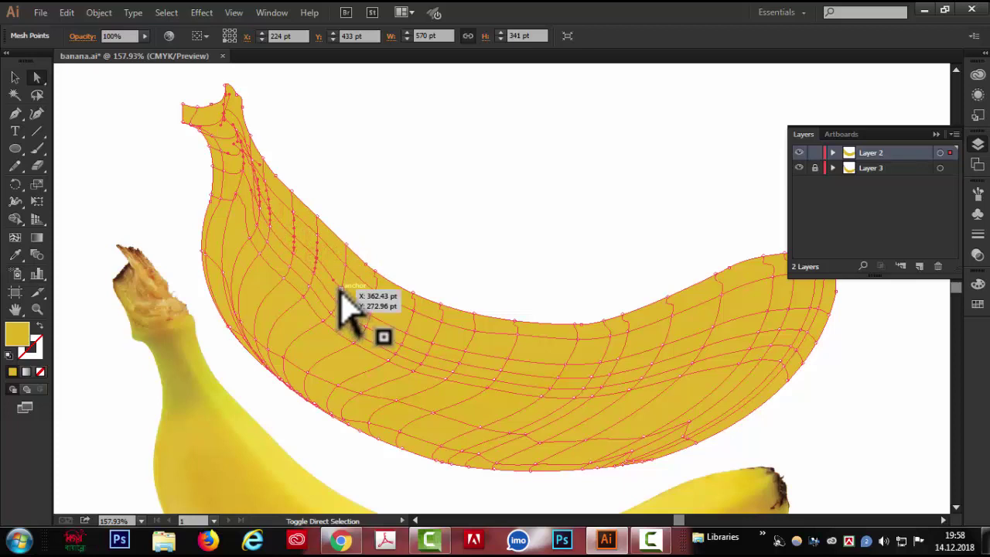
click(340, 290)
click(370, 317)
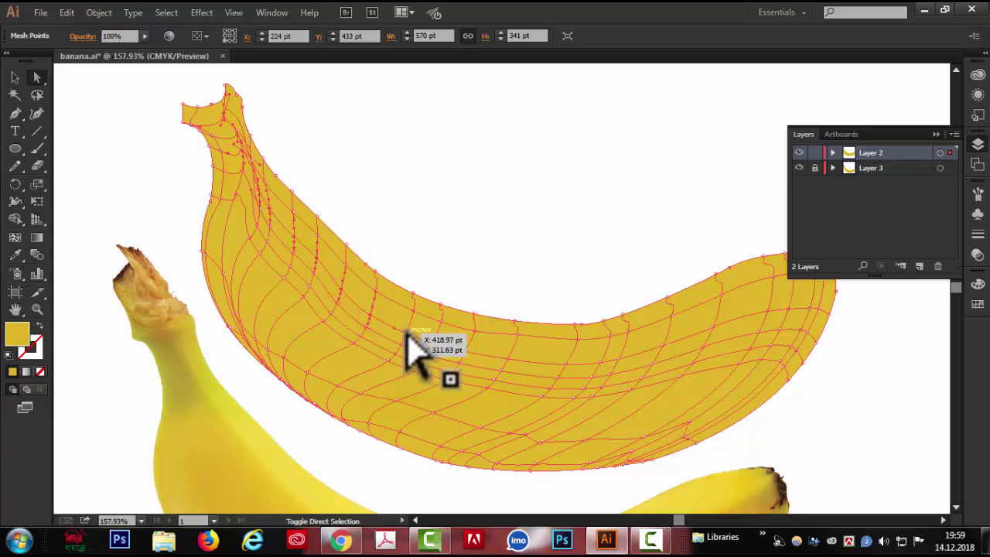
click(407, 332)
click(506, 359)
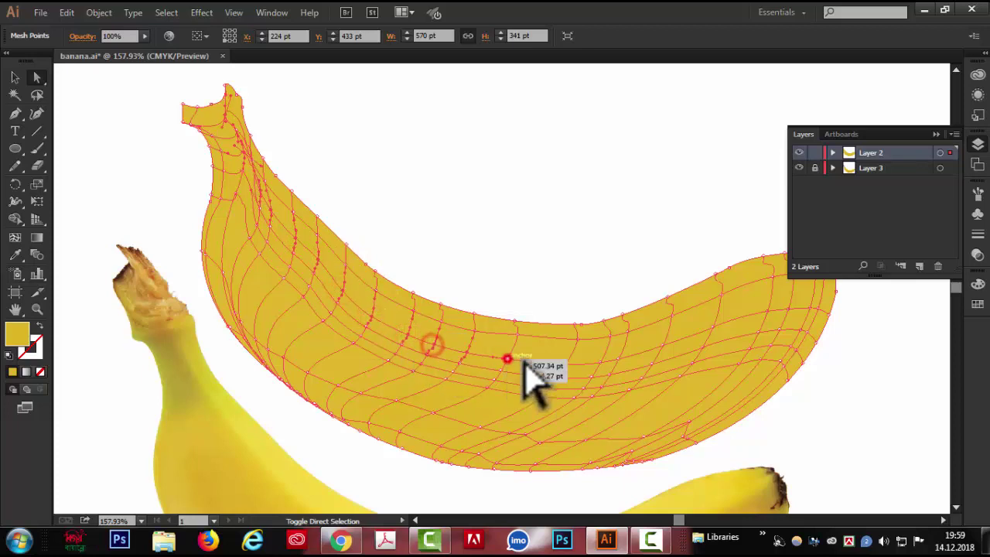
click(758, 320)
shift+click(771, 313)
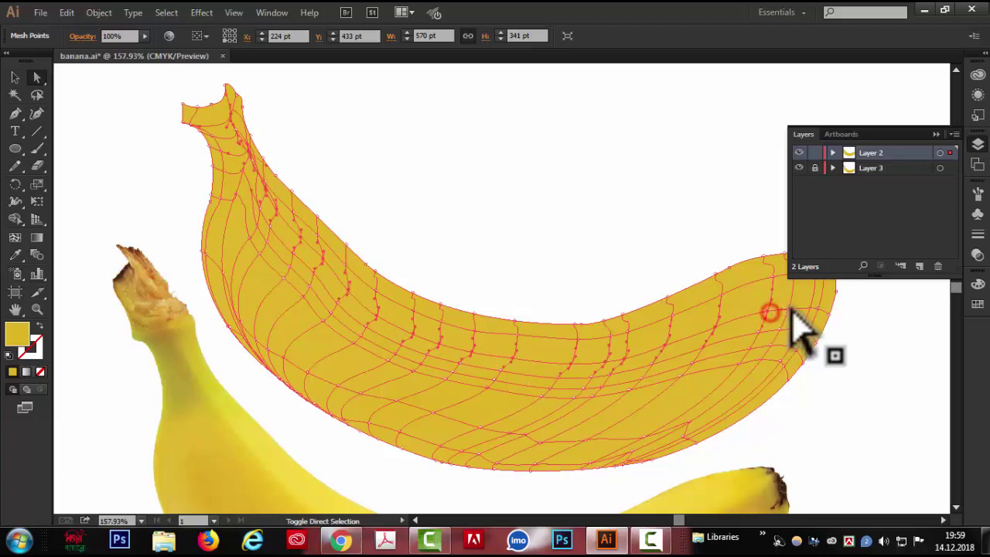
shift+click(789, 310)
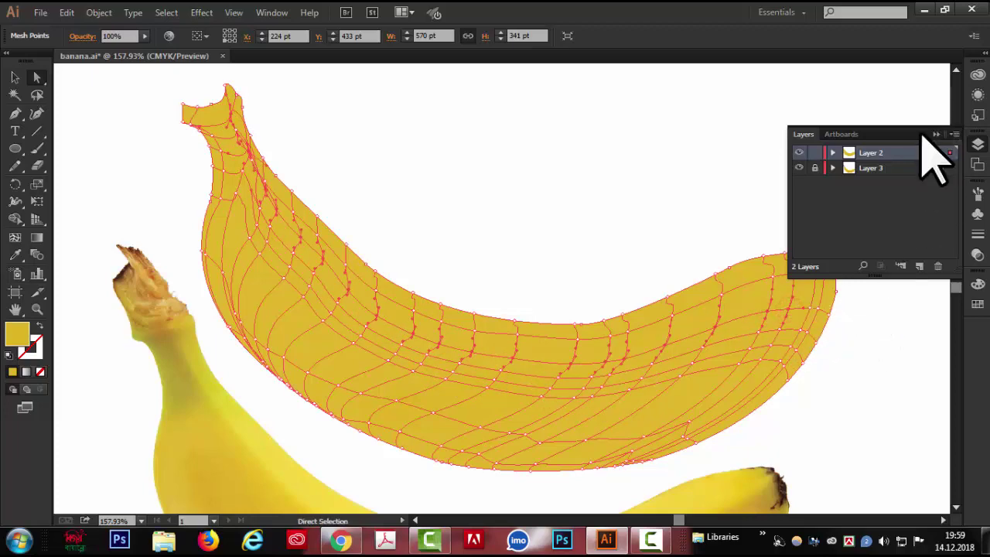
Colour the selected mesh points bright yellow by sampling the highlight along the photographed banana's upper side with the Eyedropper tool
drag(922, 136, 950, 348)
scroll(479, 288, down, 3)
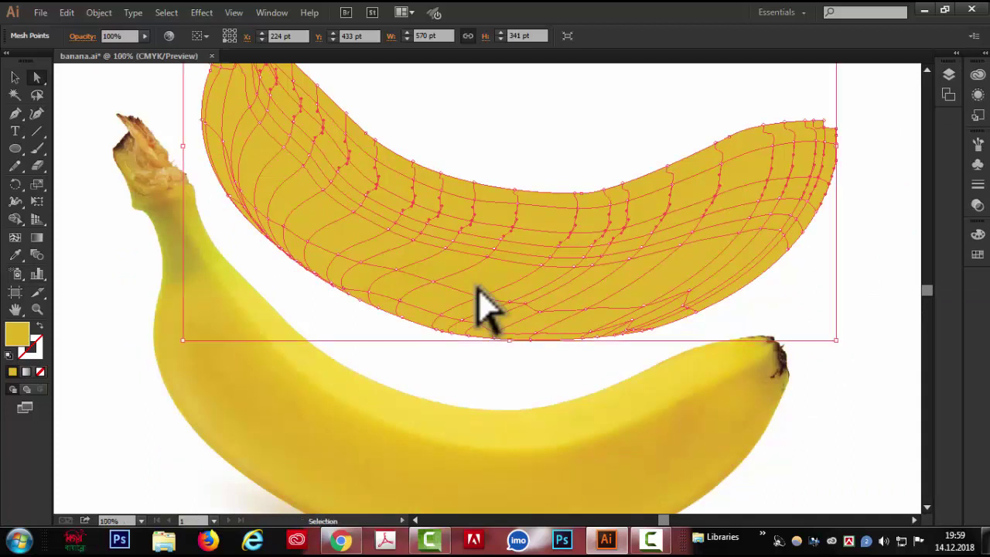
key(ctrl+0)
key(a)
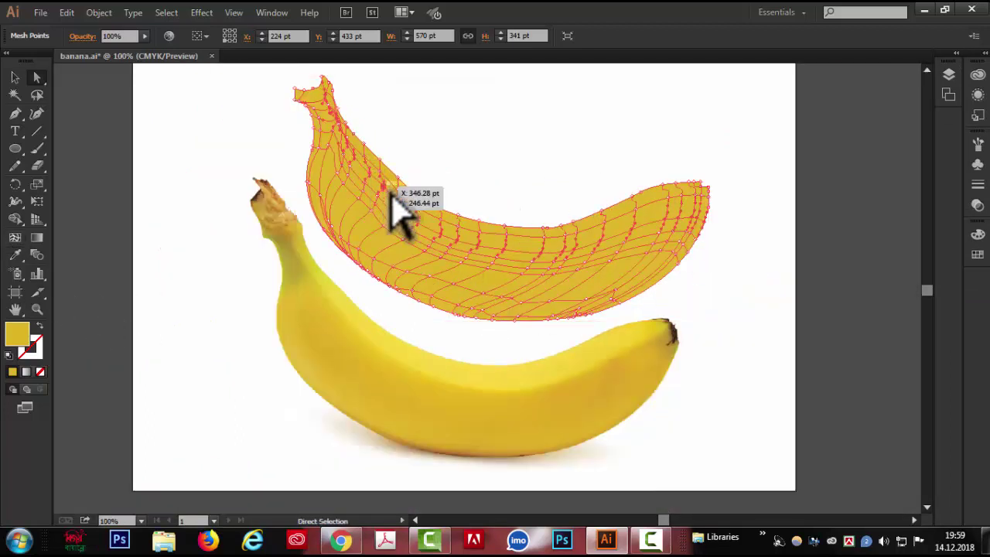
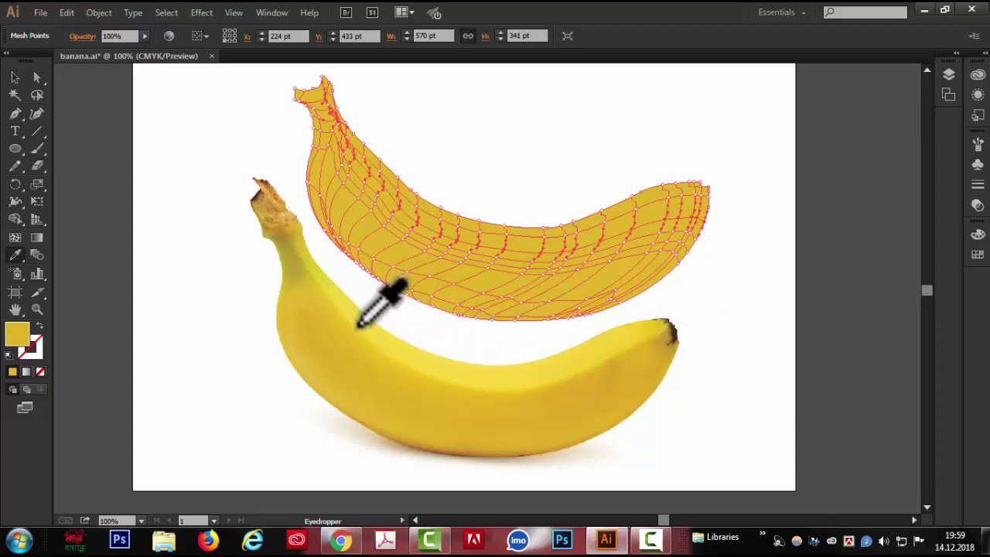
click(371, 340)
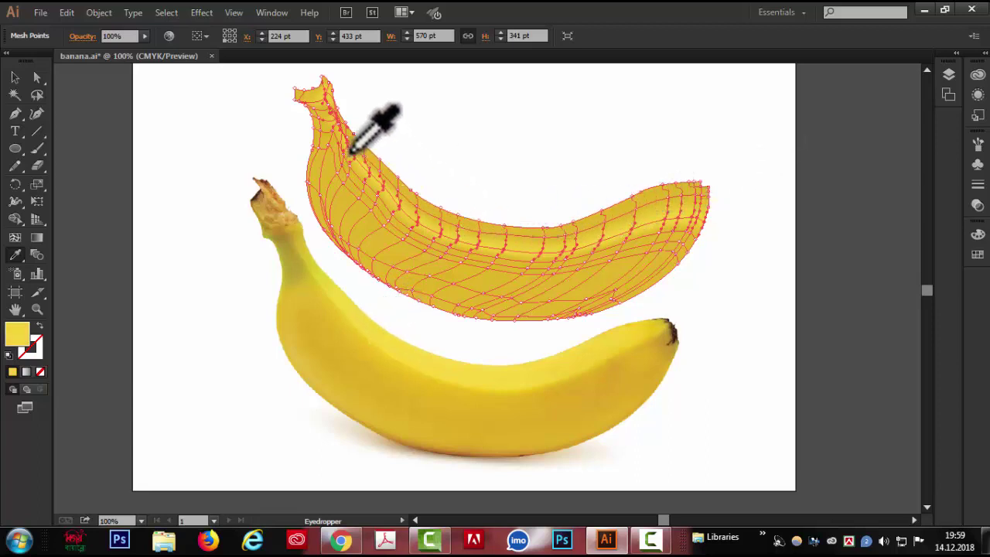
click(515, 387)
click(555, 382)
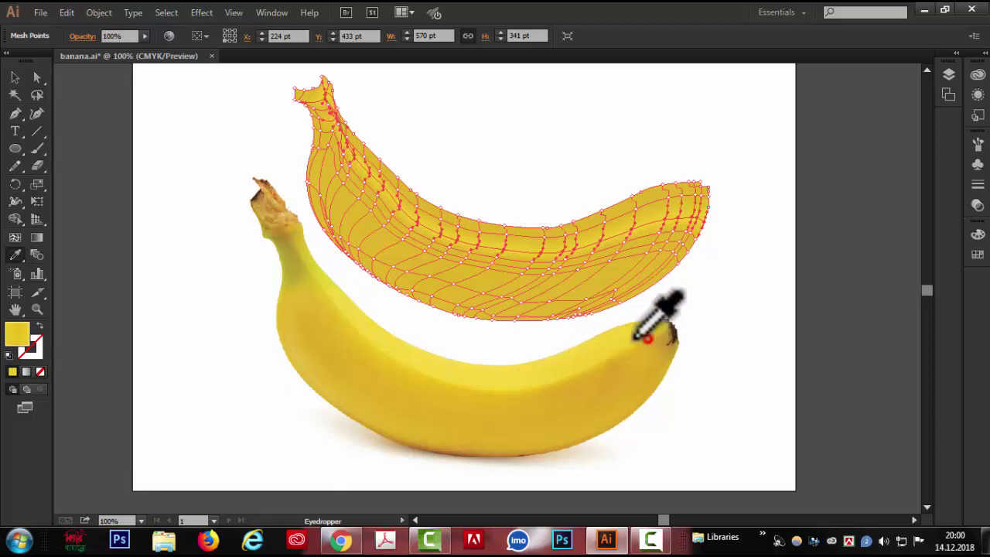
click(389, 352)
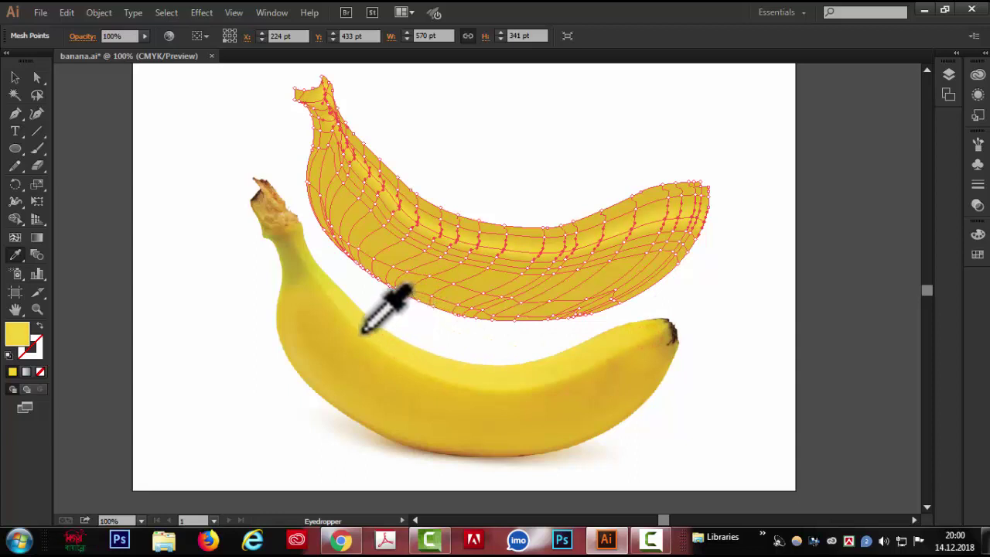
click(404, 364)
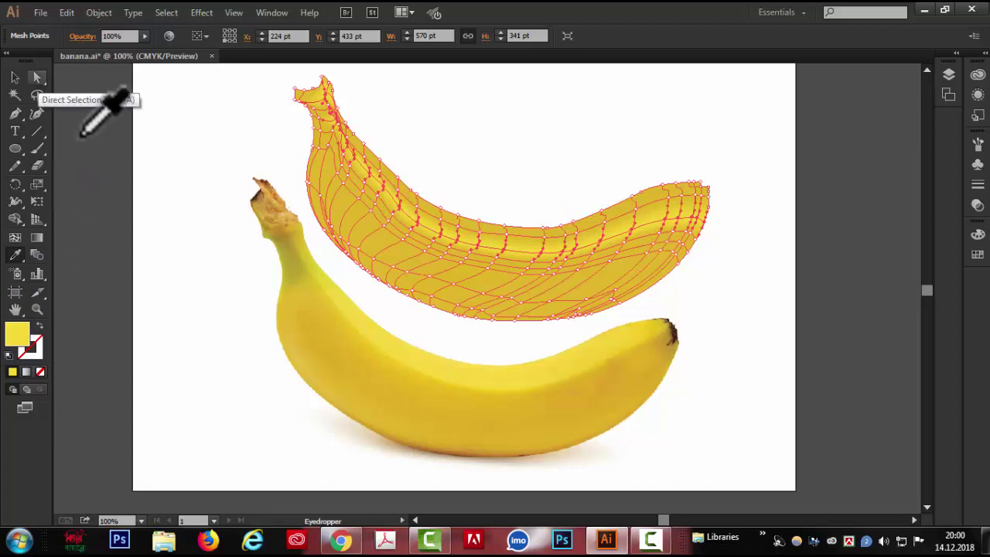
Select the mesh points along the banana's upper outline from below the neck to the tip with the Direct Selection tool
click(36, 78)
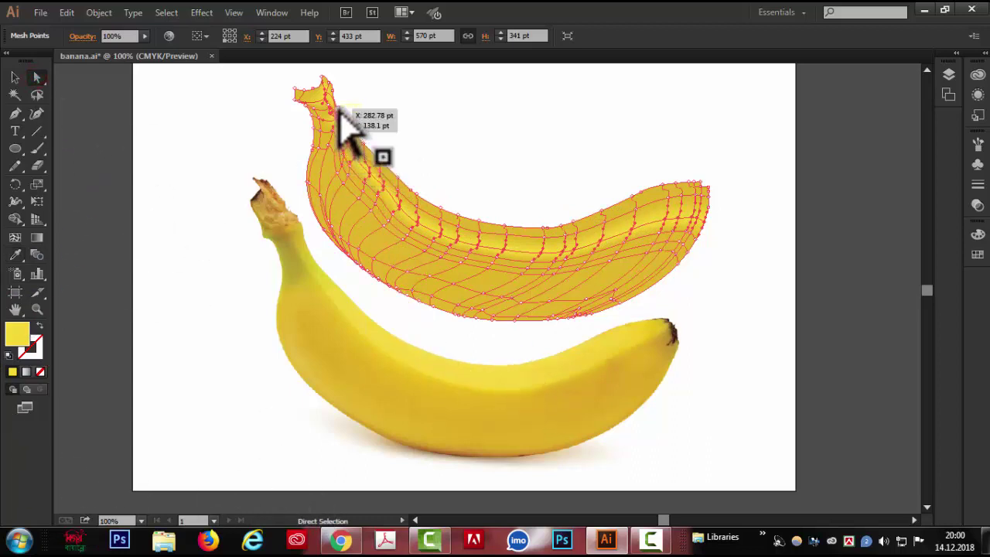
click(355, 133)
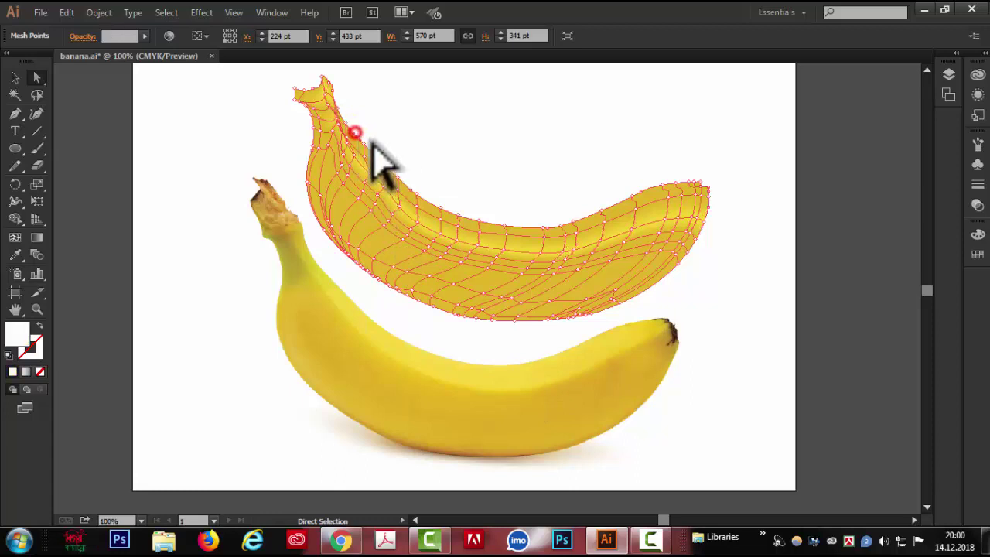
shift+click(363, 144)
shift+click(380, 159)
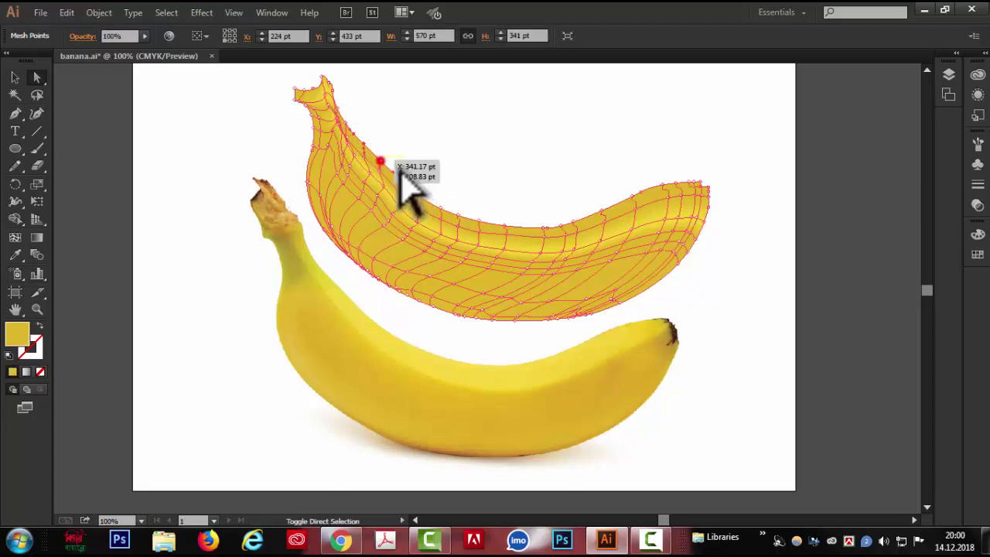
shift+click(397, 177)
shift+click(416, 194)
shift+click(440, 209)
shift+click(459, 217)
click(479, 222)
click(504, 225)
click(543, 229)
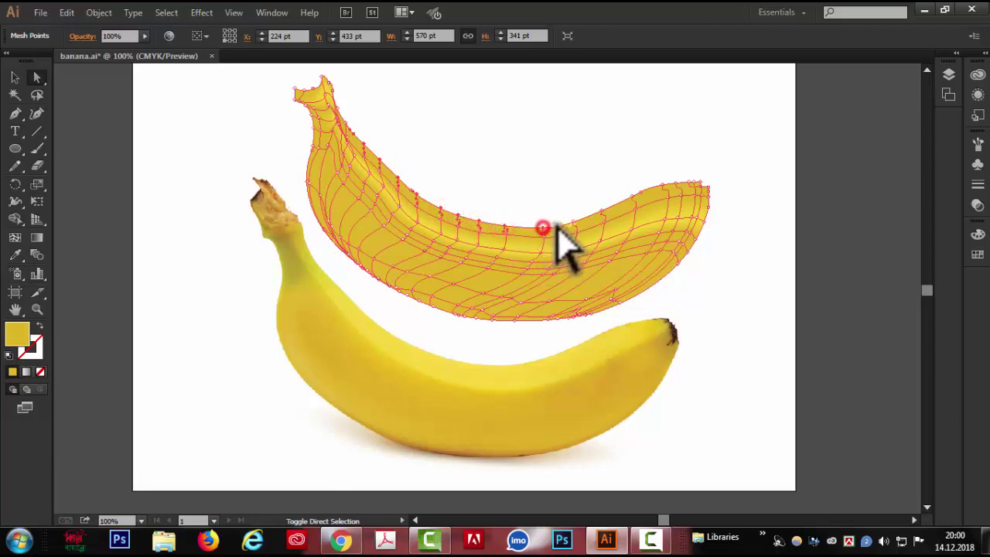
click(602, 211)
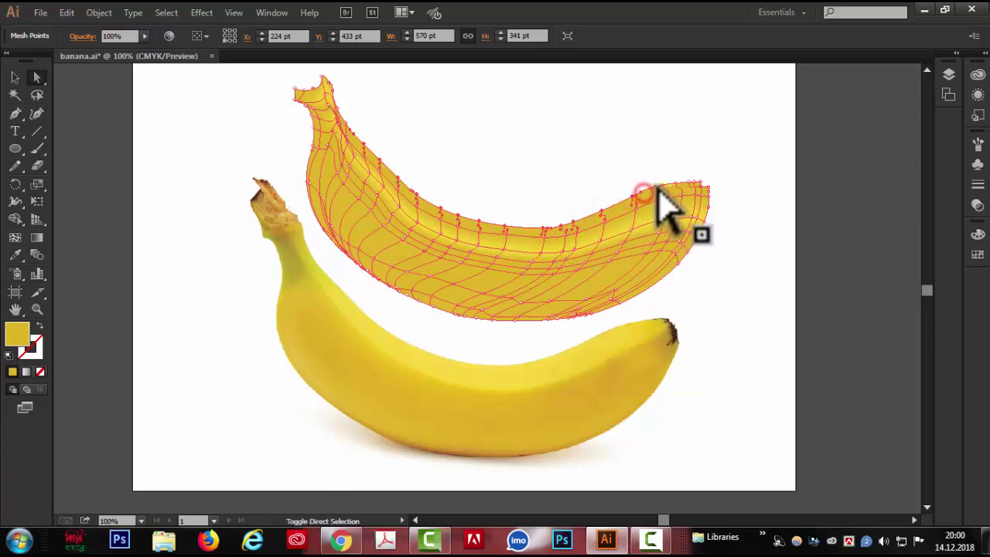
click(704, 182)
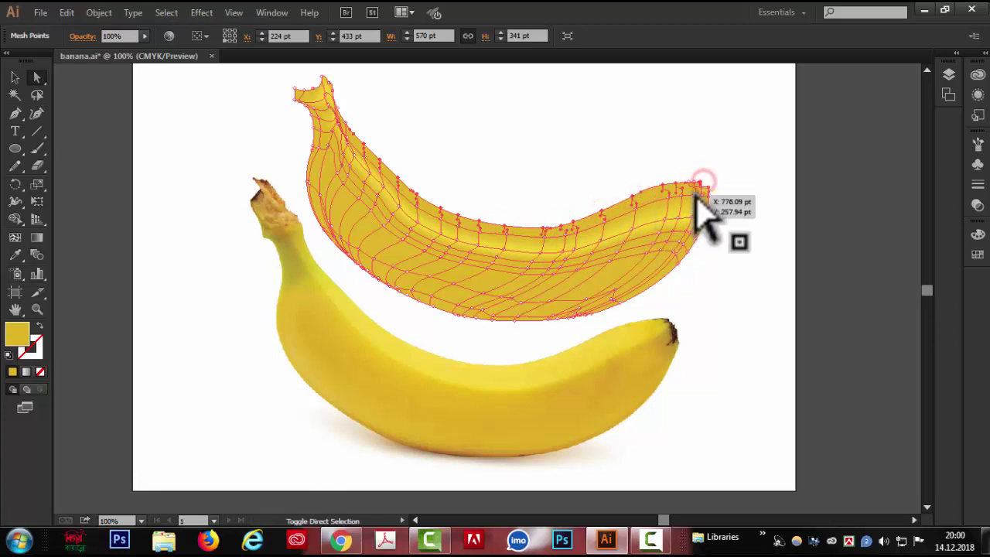
Add the mesh points on the lengthwise line just inside the upper outline, including those at the tip, to the selection
click(701, 193)
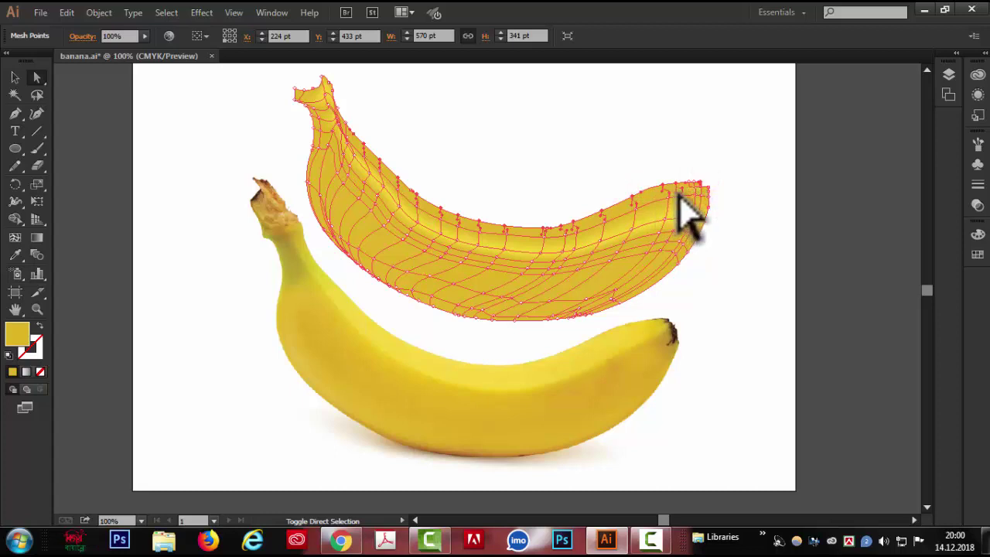
click(668, 198)
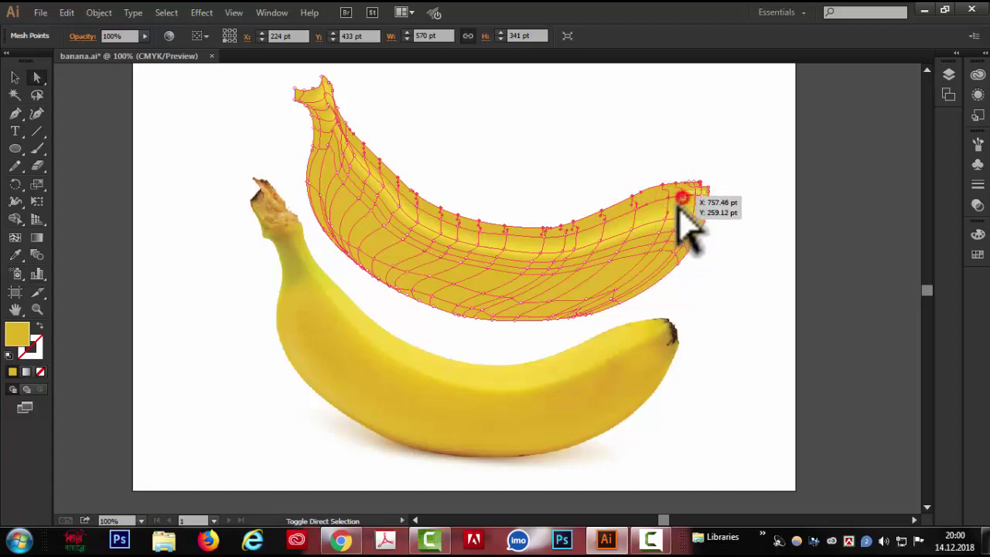
shift+click(575, 230)
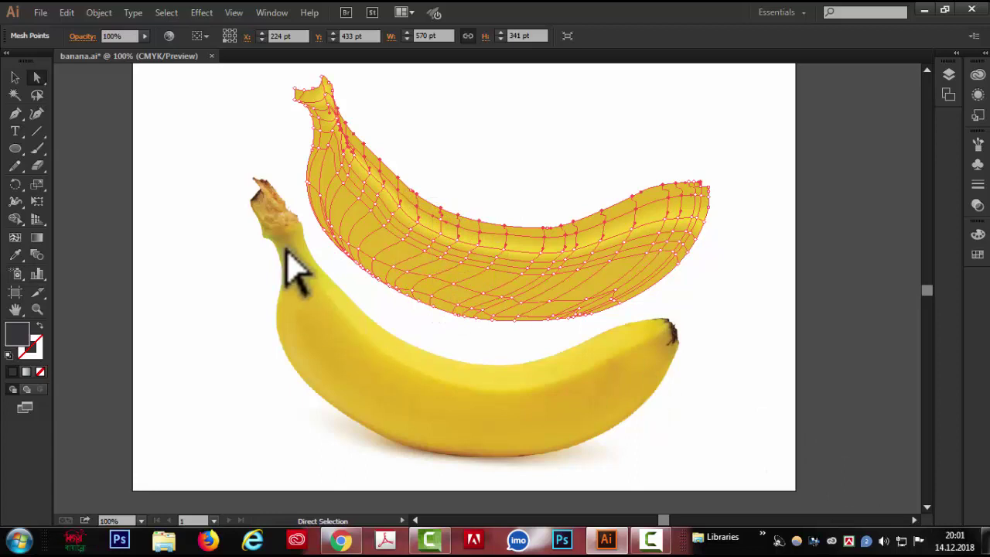
shift+click(707, 196)
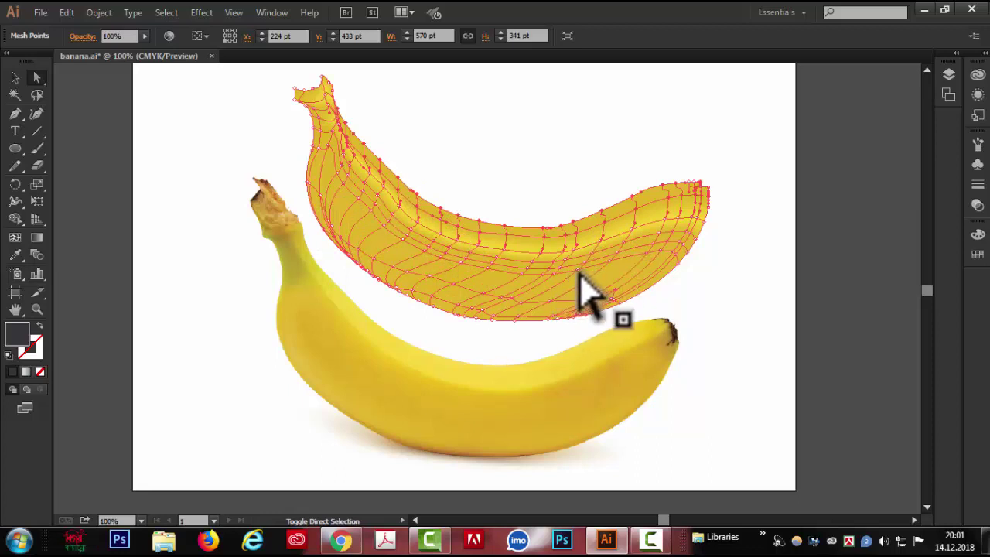
click(499, 278)
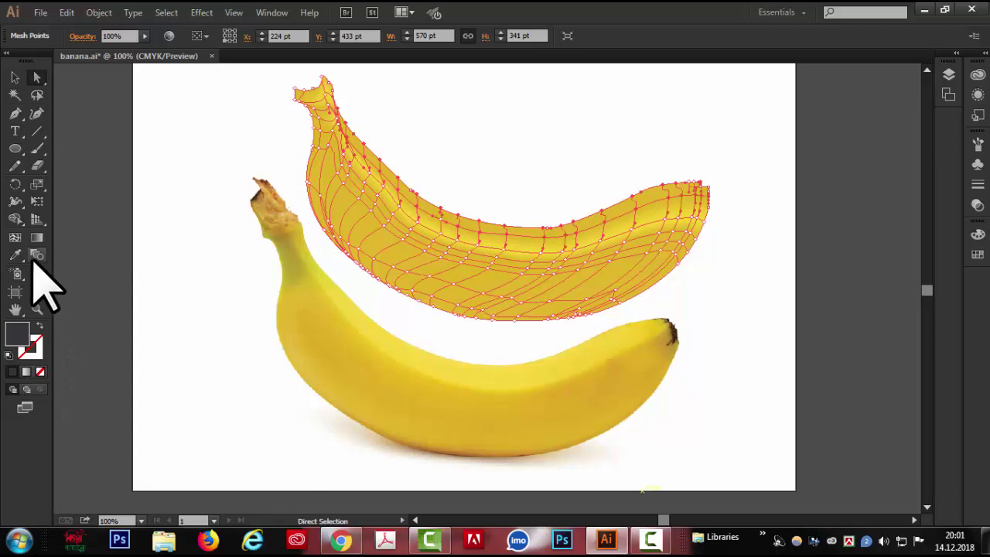
Apply light yellow to the selected upper mesh points by sampling the photo's upper edge near the tip with the Eyedropper tool
click(15, 256)
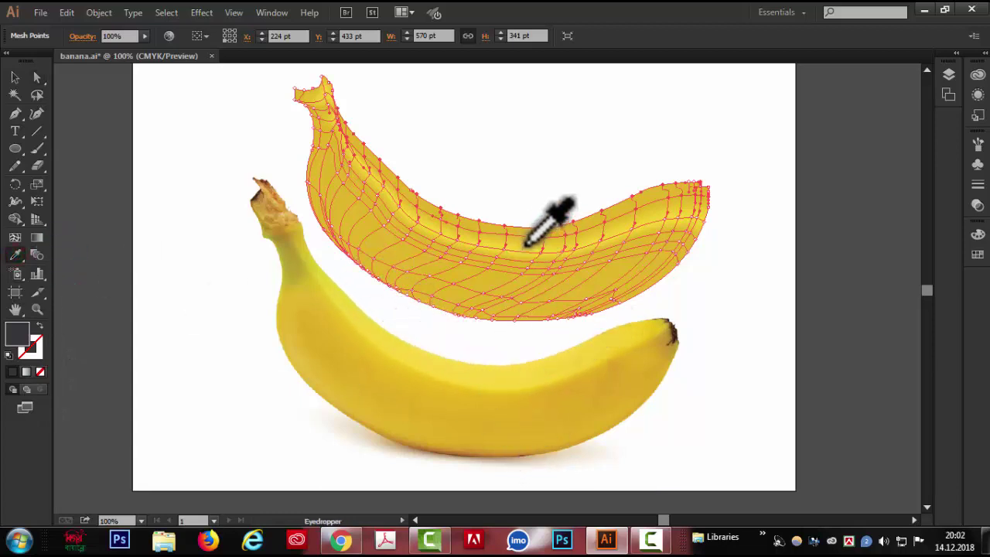
click(608, 342)
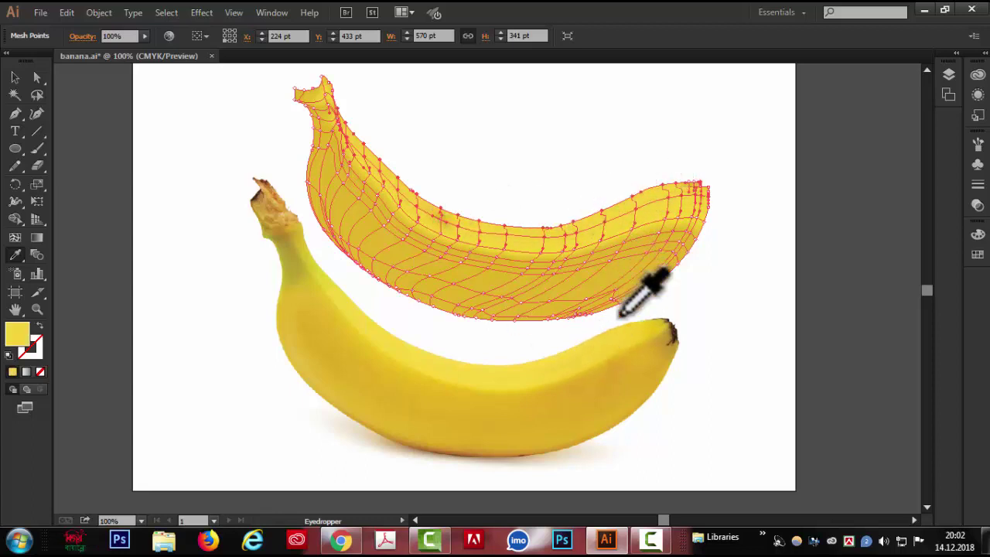
click(605, 338)
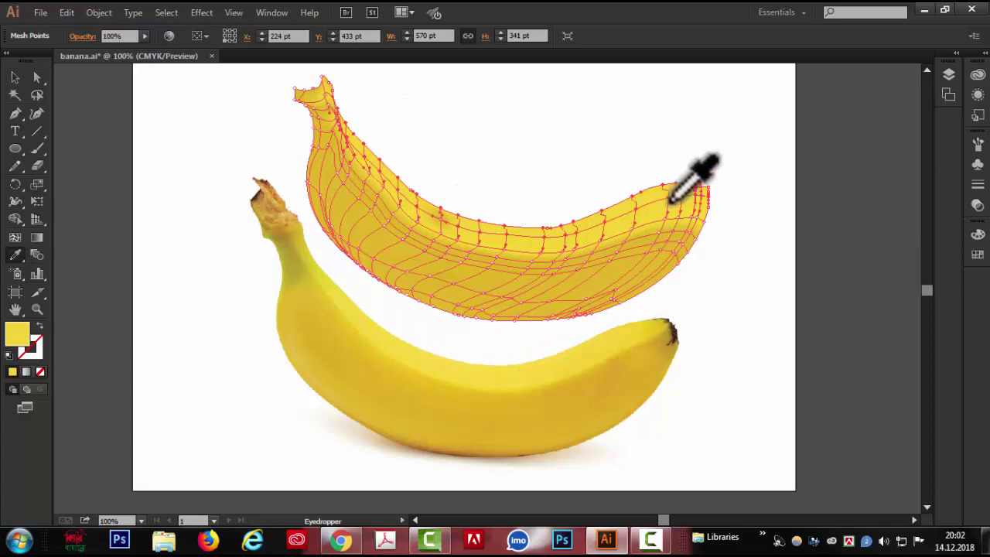
click(85, 89)
Select the mesh points along the banana's lower outline and colour them with the brown sampled from the photo's bottom edge
click(37, 77)
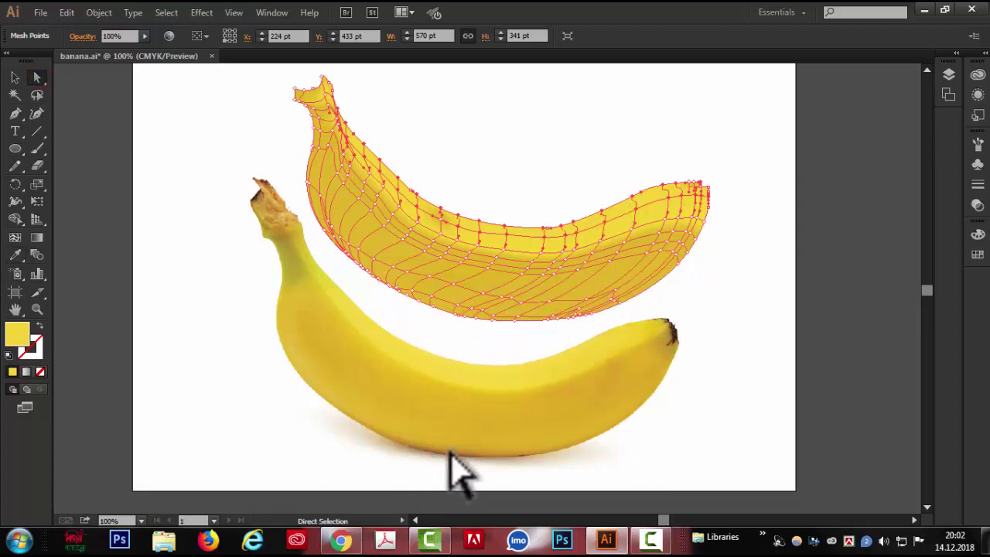
click(457, 316)
click(465, 318)
click(475, 318)
drag(492, 321, 576, 323)
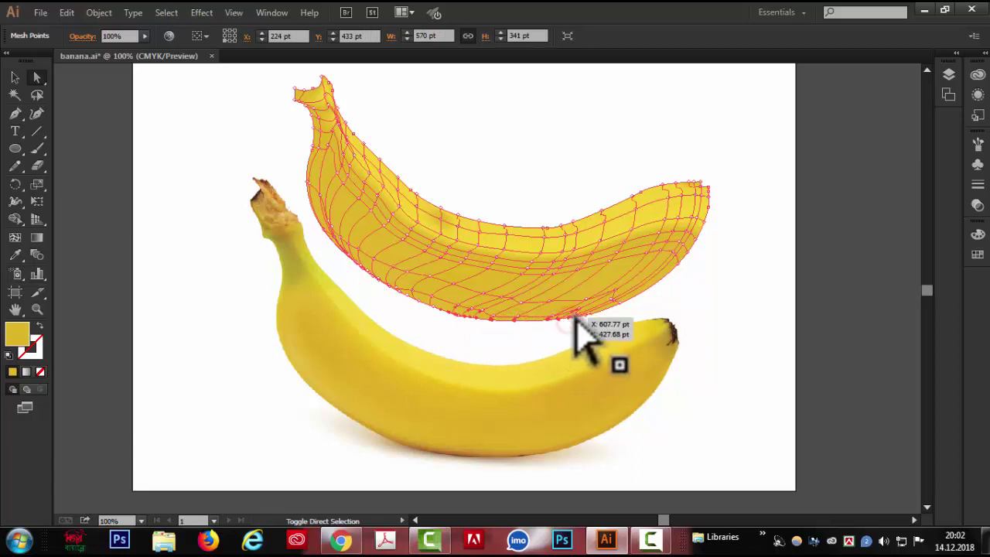
shift+click(588, 318)
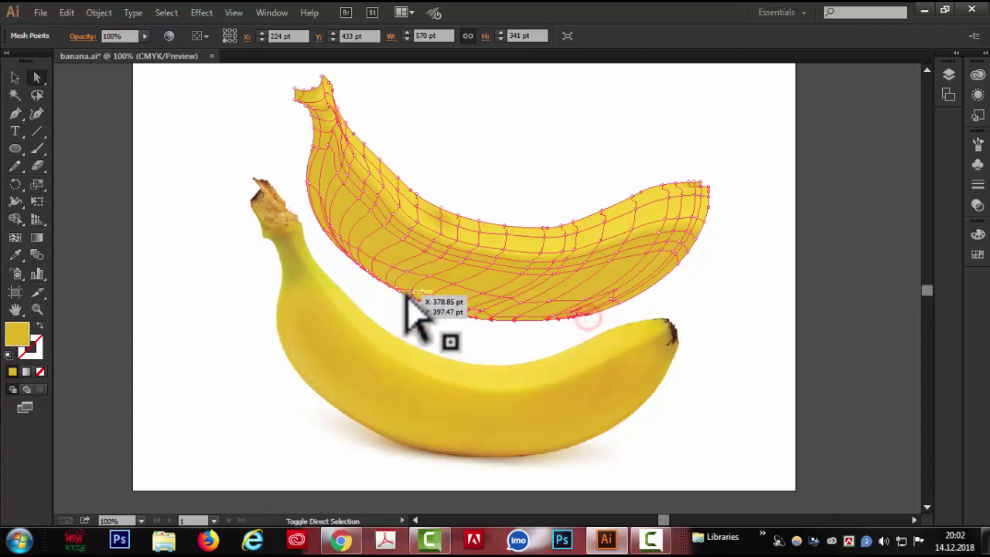
drag(407, 296, 347, 259)
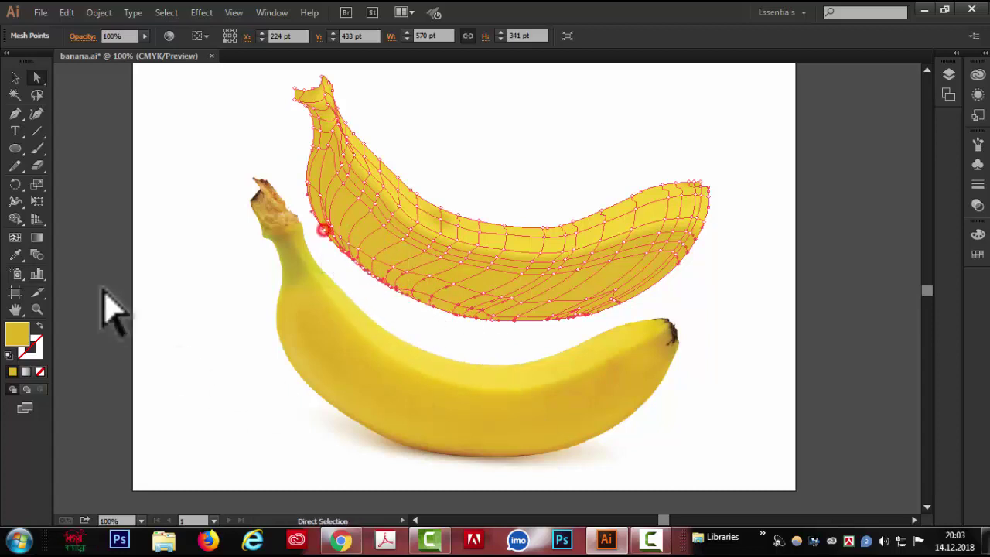
click(14, 256)
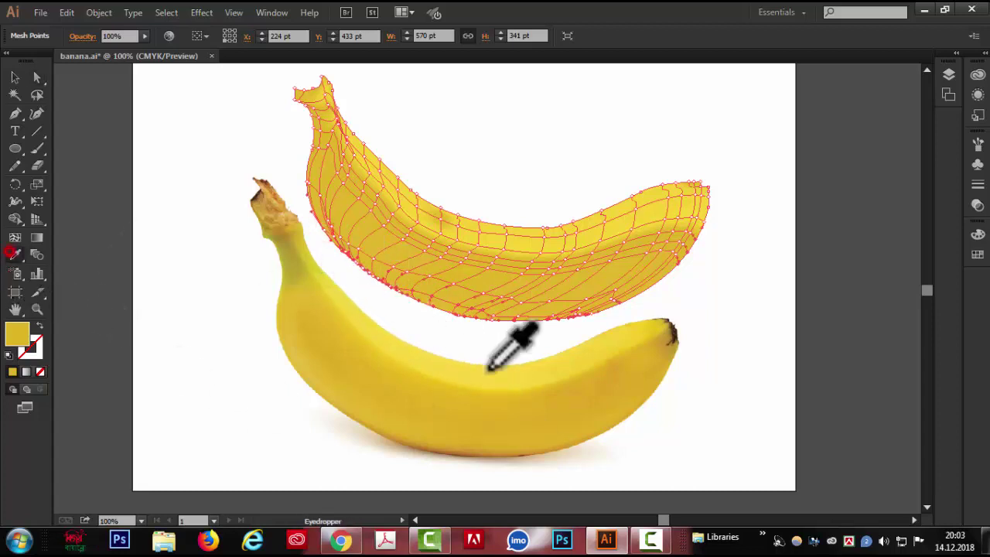
click(451, 453)
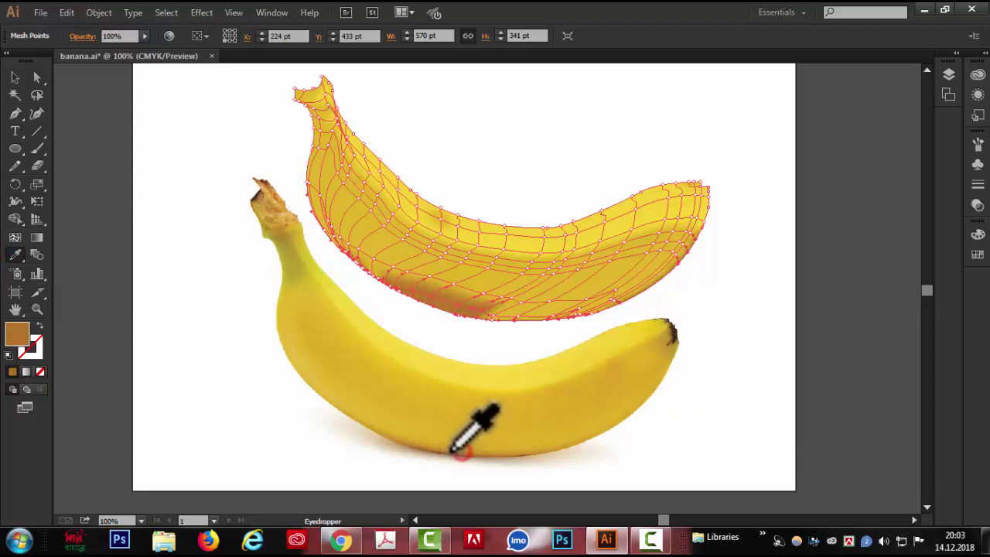
Recolour the selected lower-outline mesh points with a lighter golden brown sampled from the photo's bottom edge, and clear the selection
click(447, 451)
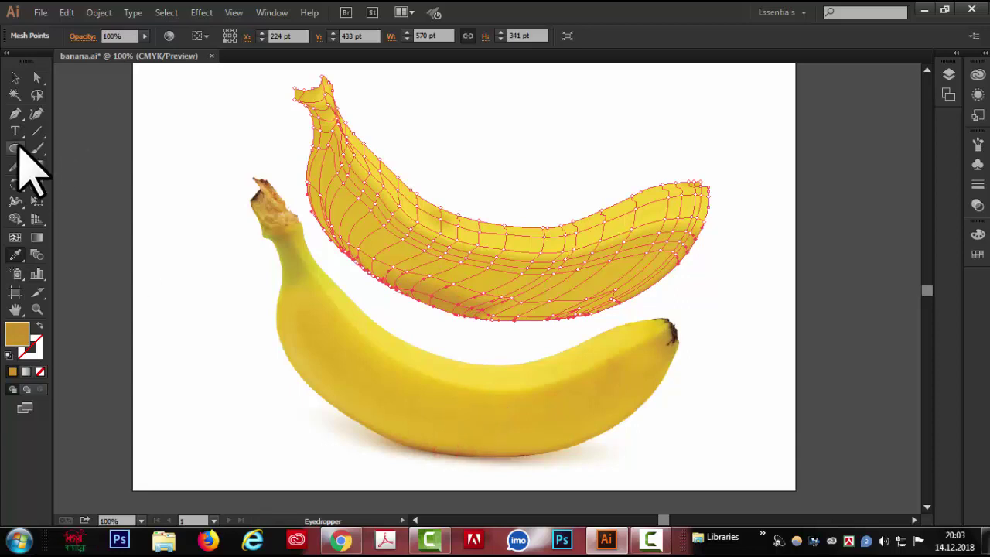
key(a)
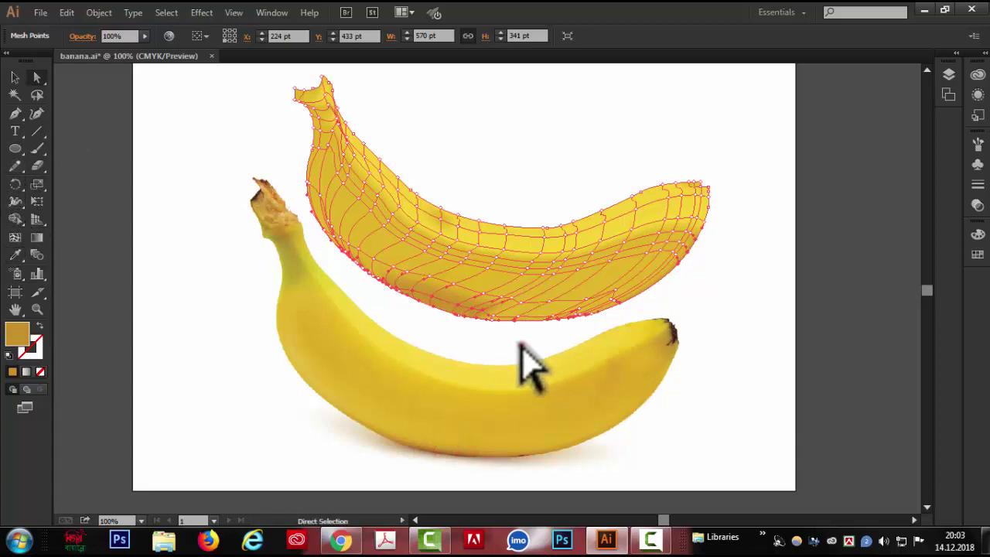
click(519, 344)
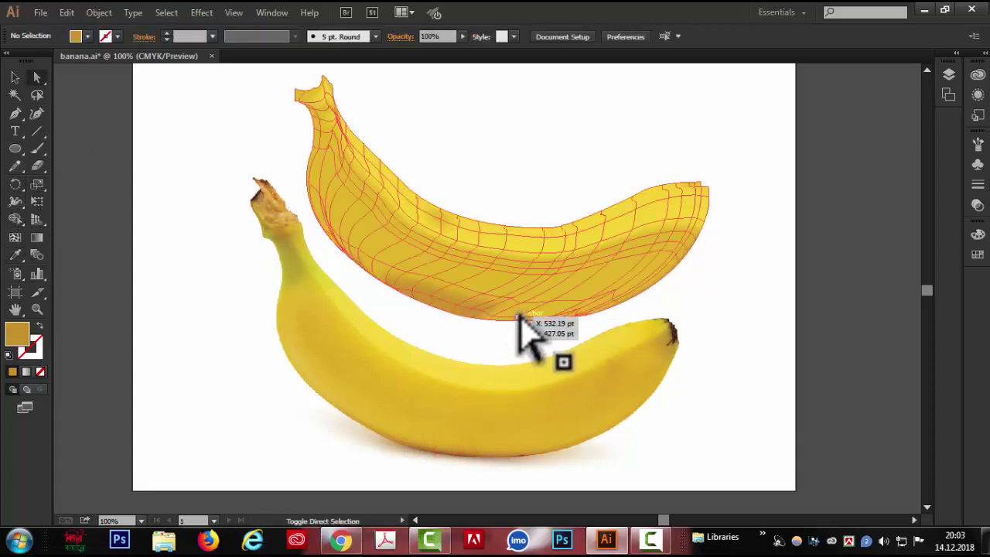
Select the mesh points along the lower outline from its lowest part towards the tip and colour them with a golden tone from the photo
click(516, 318)
drag(514, 321, 592, 315)
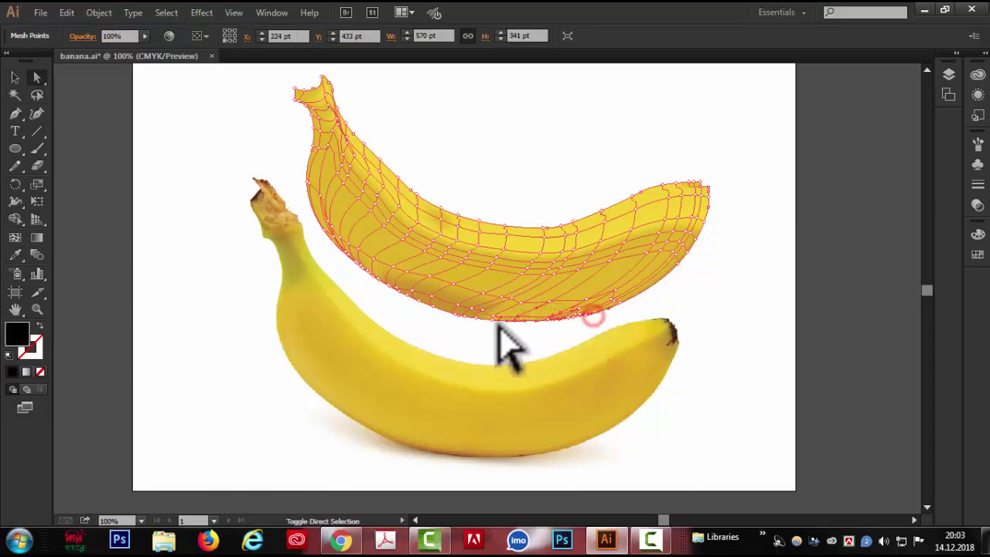
click(493, 321)
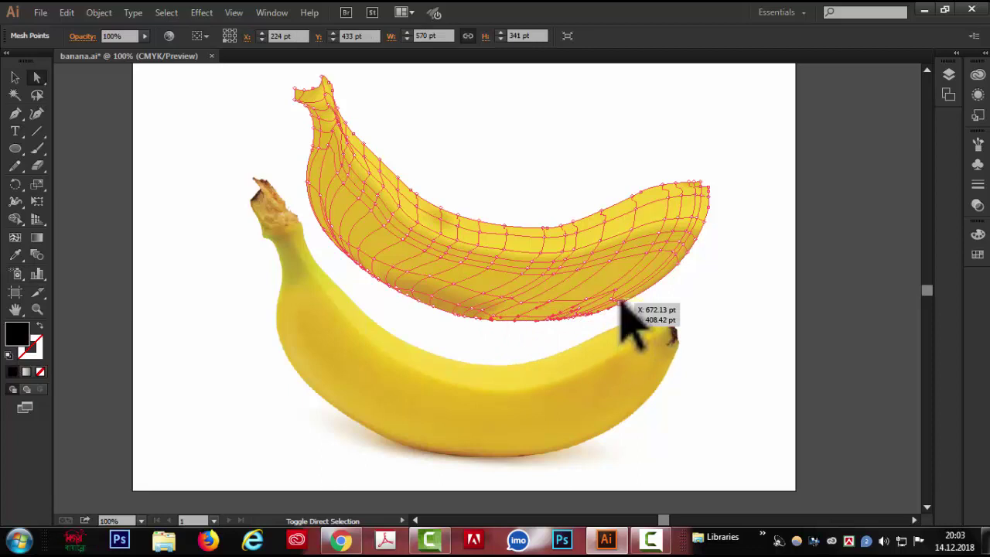
click(623, 305)
click(15, 256)
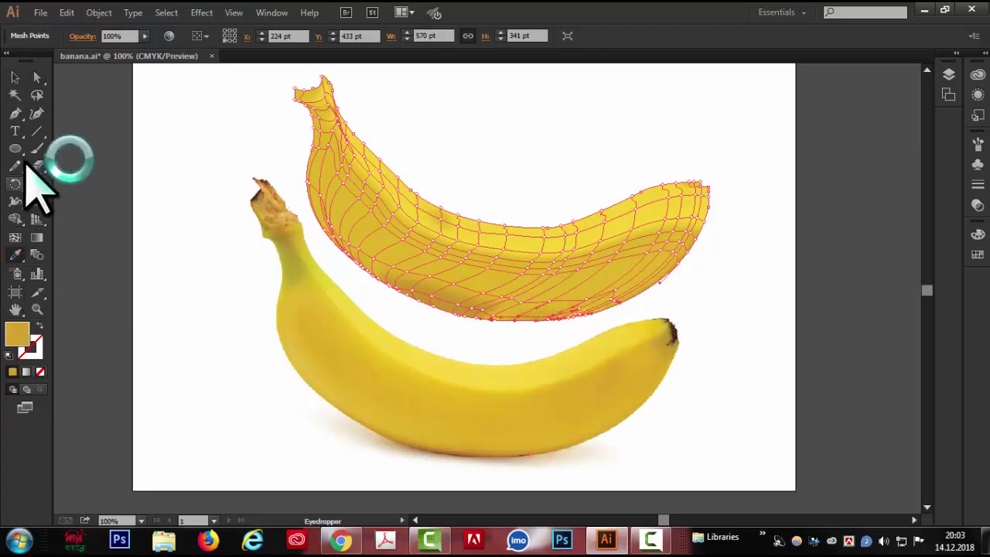
Select the mesh points along the middle lengthwise lines of the banana's body, from near the tip to below the neck
click(35, 77)
drag(617, 255, 610, 263)
shift+click(611, 260)
shift+click(647, 253)
shift+click(655, 243)
drag(586, 266, 431, 243)
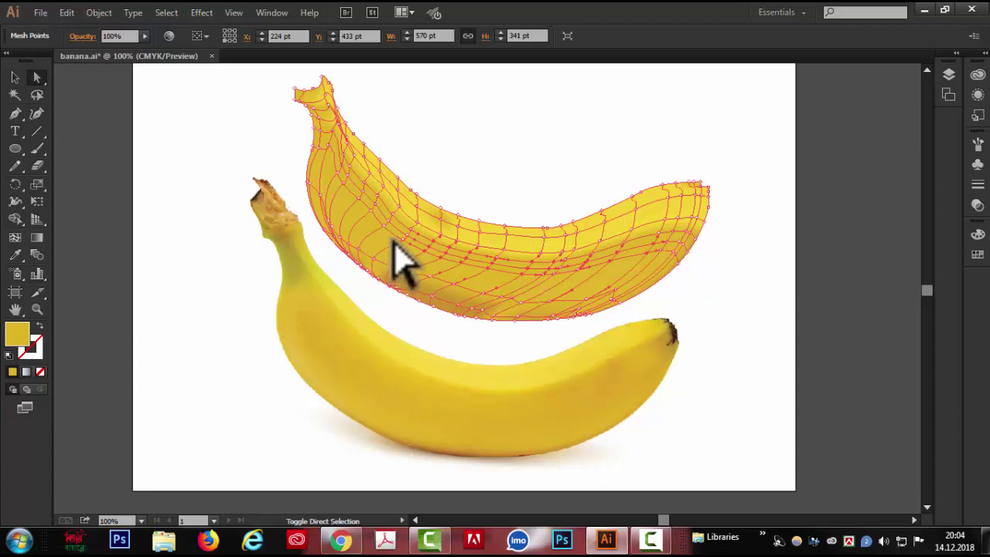
drag(401, 240, 331, 169)
drag(657, 250, 681, 266)
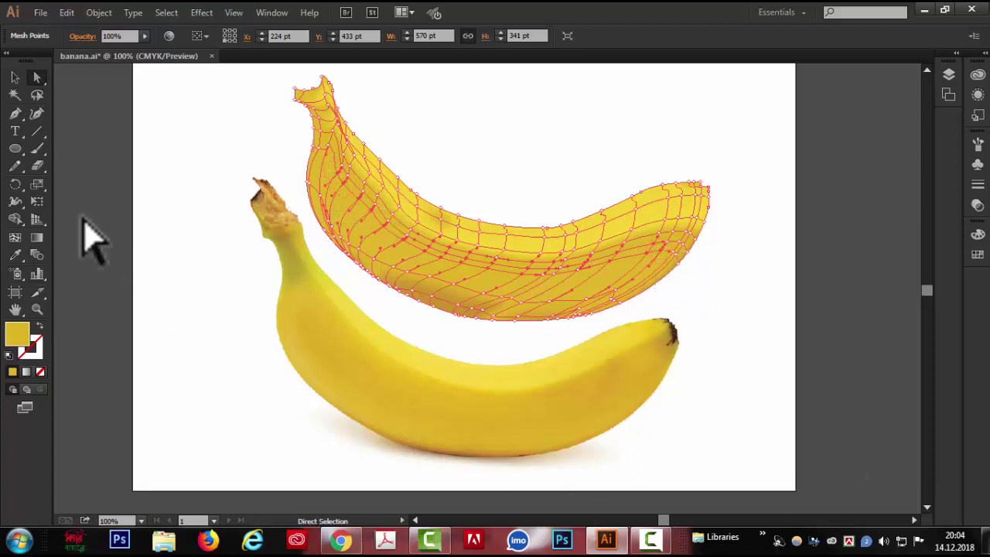
Colour the selected body mesh points with the deeper golden yellow sampled from the photo's side below the neck
click(15, 256)
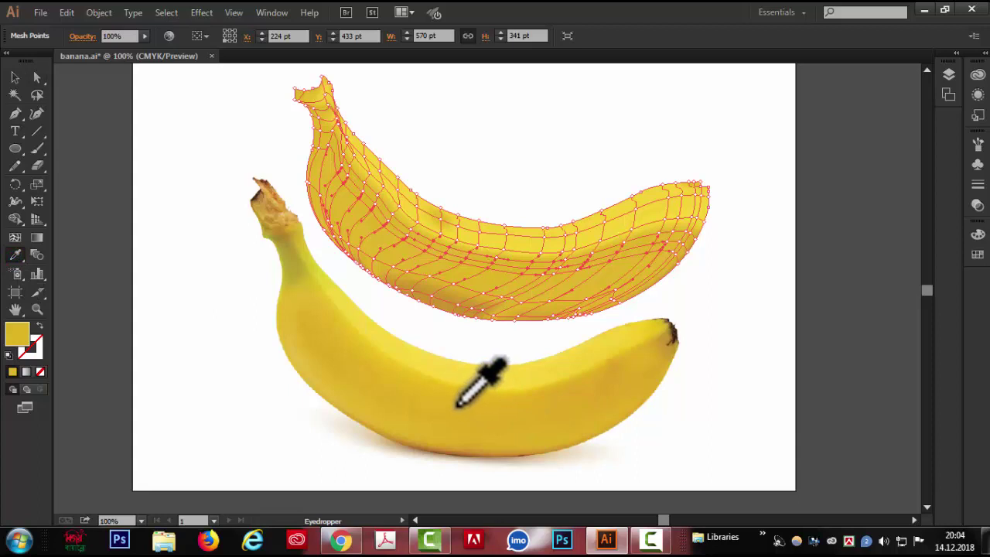
click(398, 396)
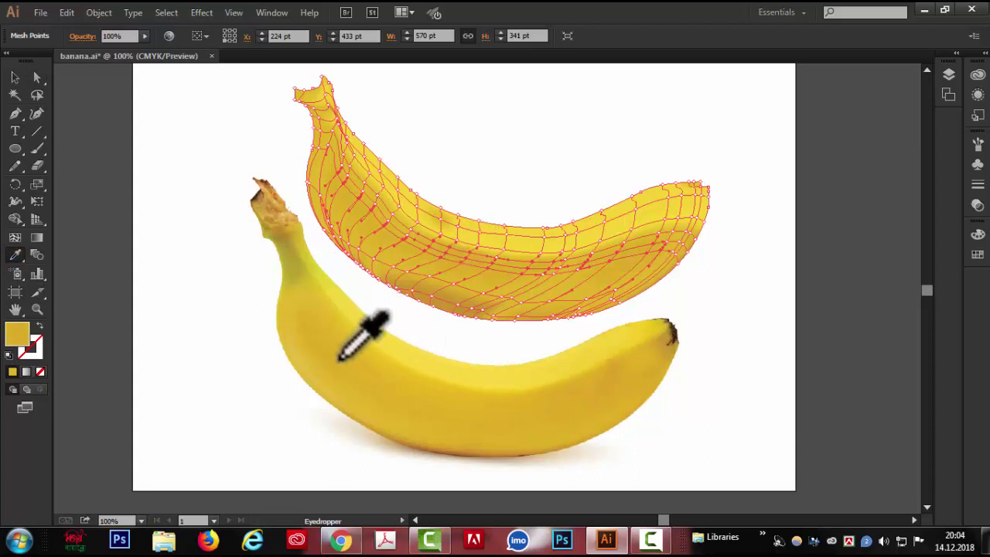
click(326, 337)
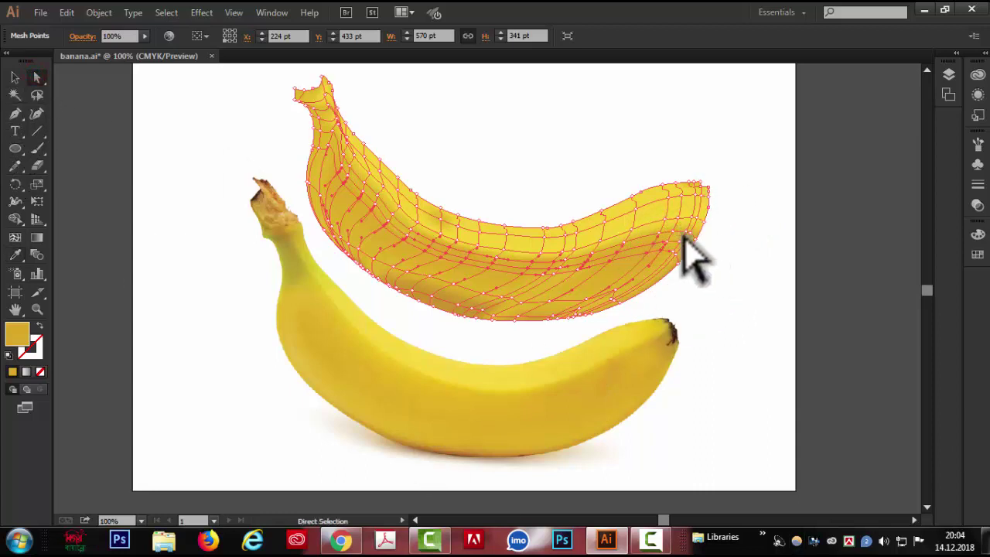
Select the mesh points on the cross lines near the banana's tip and colour them with the golden yellow sampled near the photo's tip
click(631, 228)
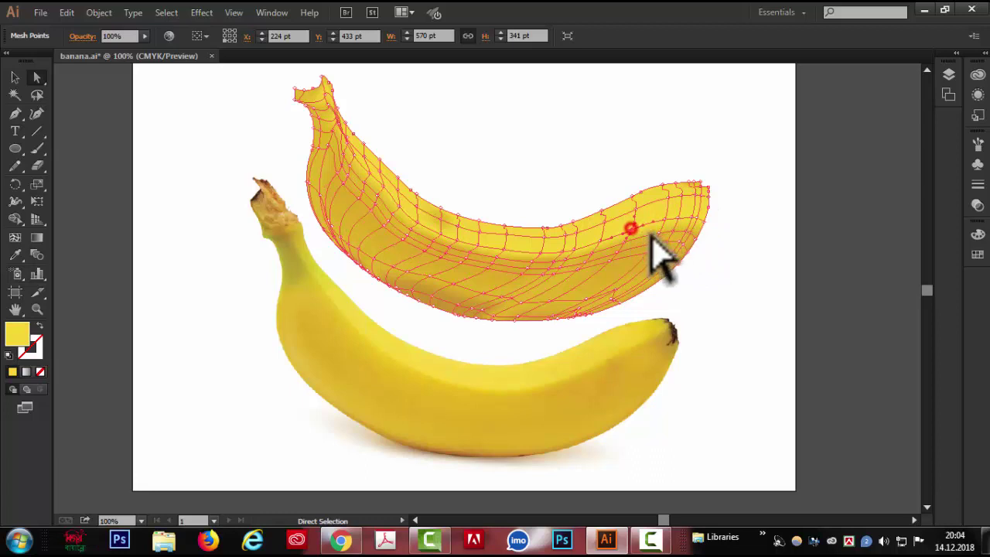
click(689, 224)
click(693, 190)
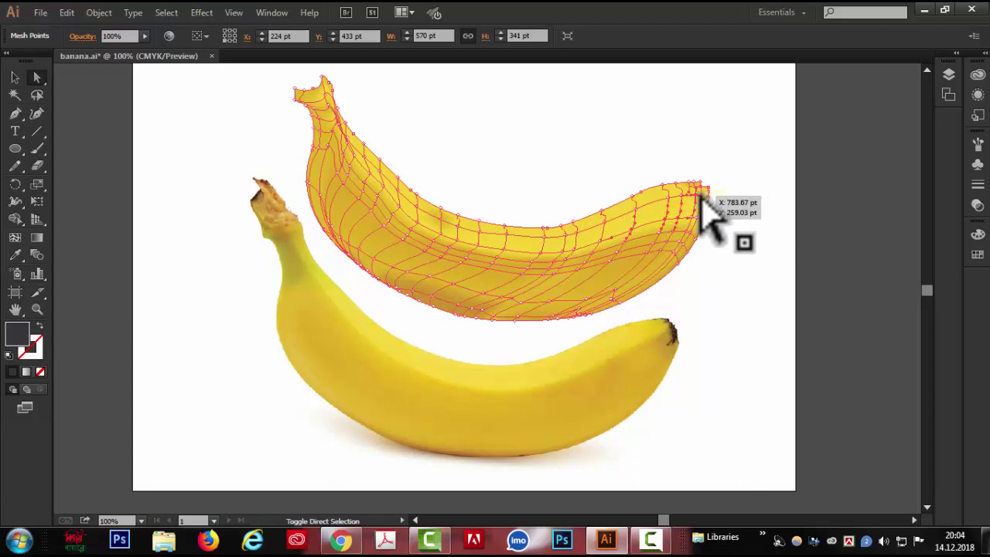
click(16, 255)
click(625, 360)
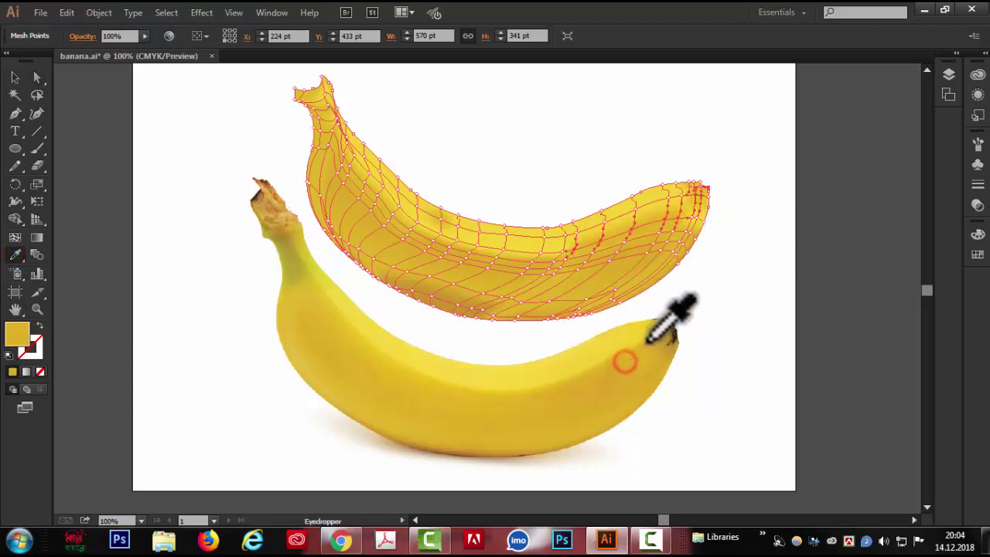
Add the mesh points on the outer edge below the tip, recolour the selection with gold sampled near the photo's tip, and deselect
key(a)
click(703, 221)
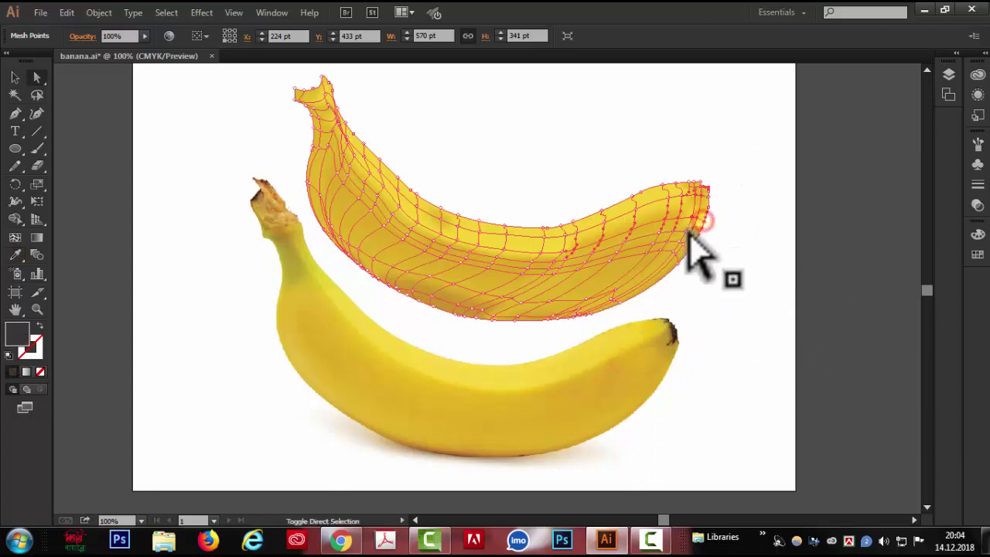
key(i)
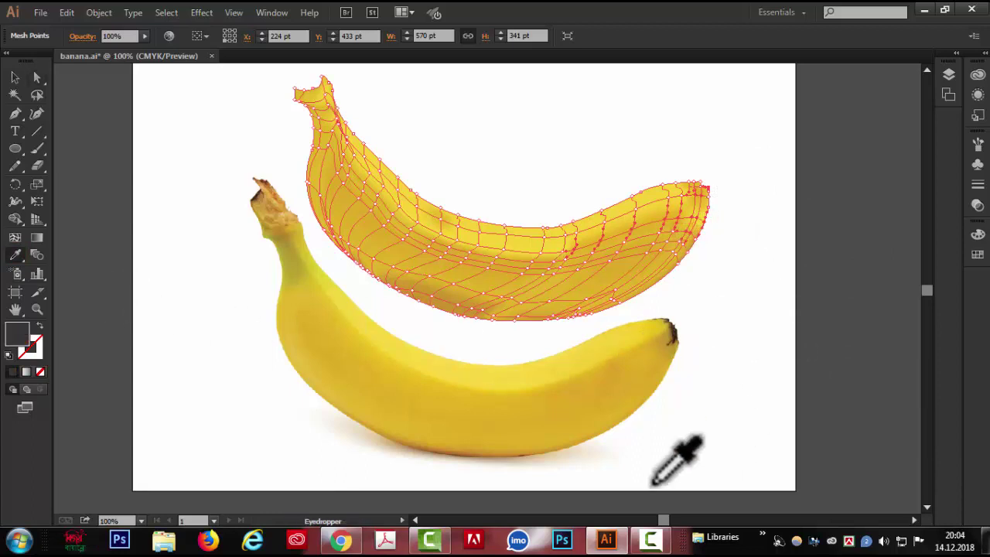
click(659, 341)
click(648, 364)
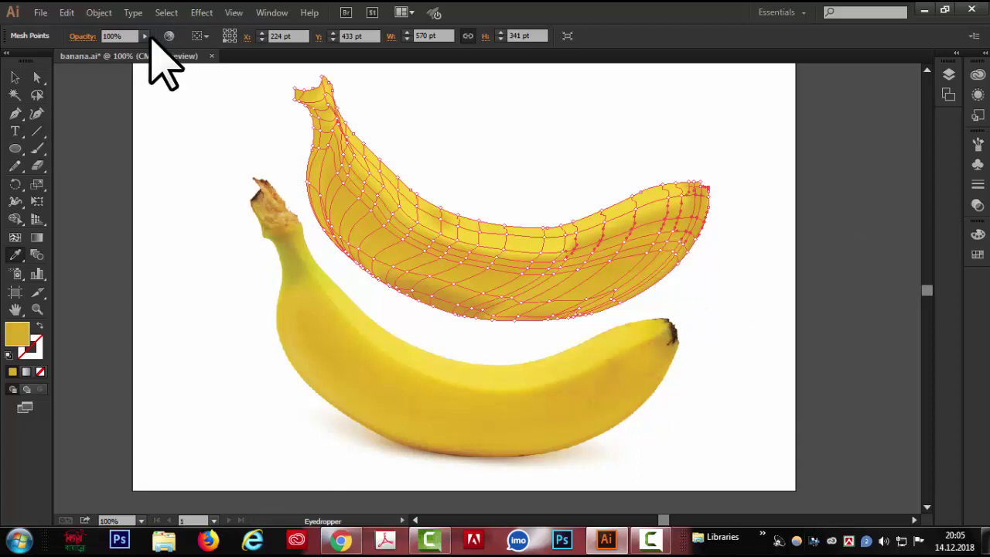
click(15, 77)
click(157, 128)
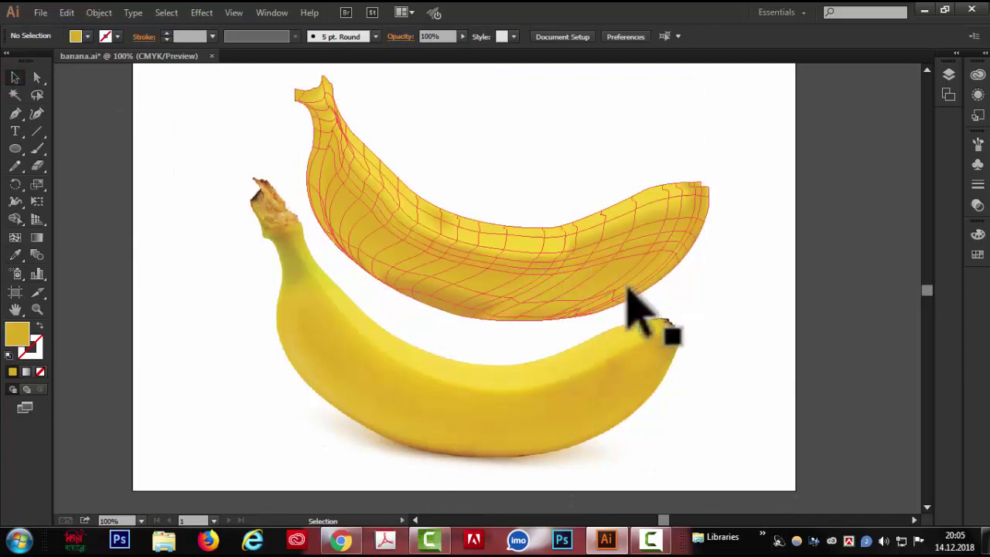
Select the mesh points on the upper face from the bend to the tip and colour them with light yellow from the photo's upper face
key(a)
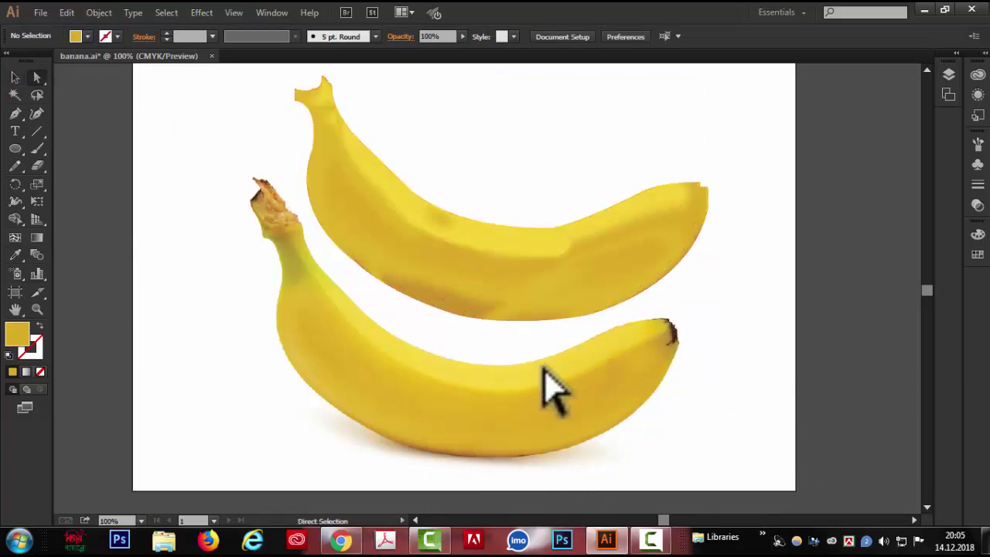
click(585, 236)
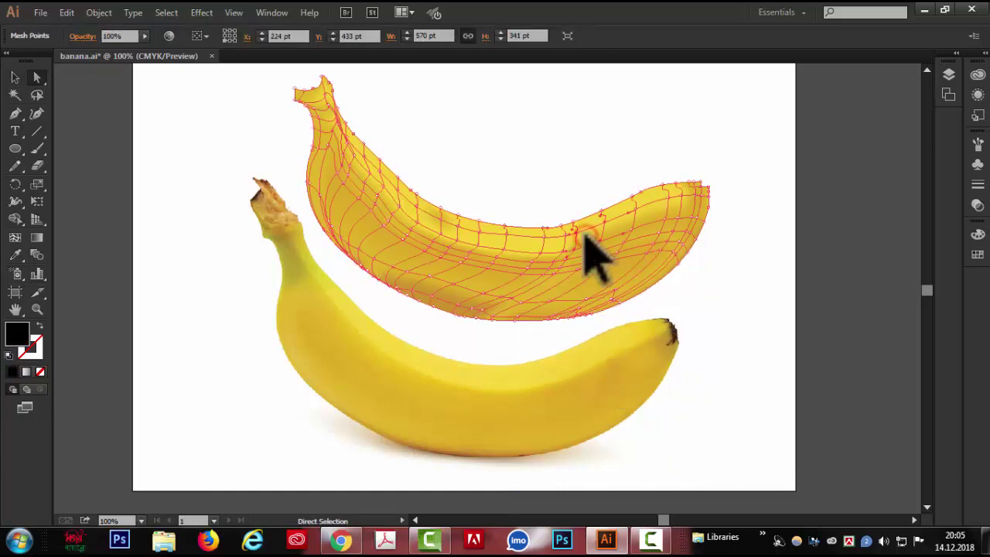
click(617, 229)
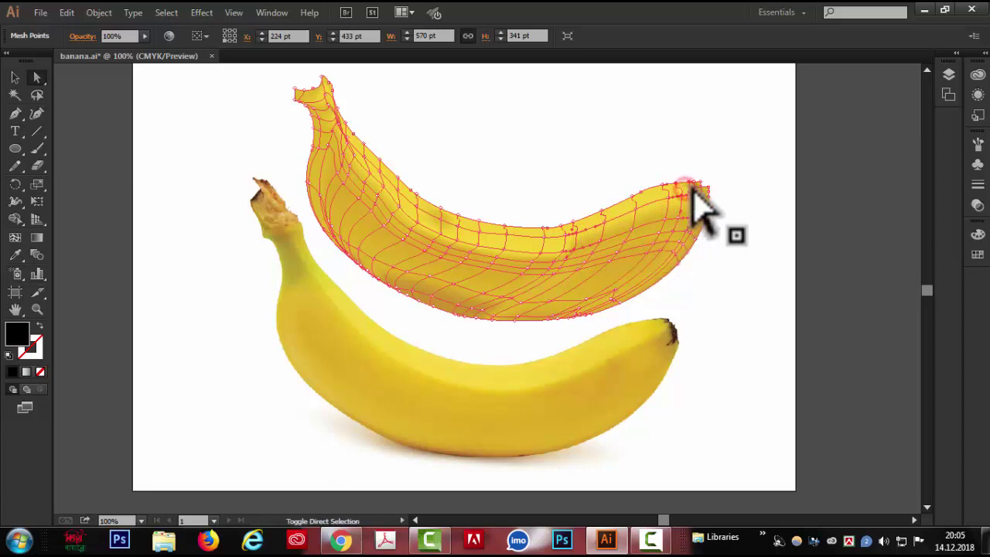
click(17, 254)
click(519, 376)
click(569, 369)
Recolour the mesh points along the crease between the bend and the tip with yellows sampled near the photo's tip
click(36, 77)
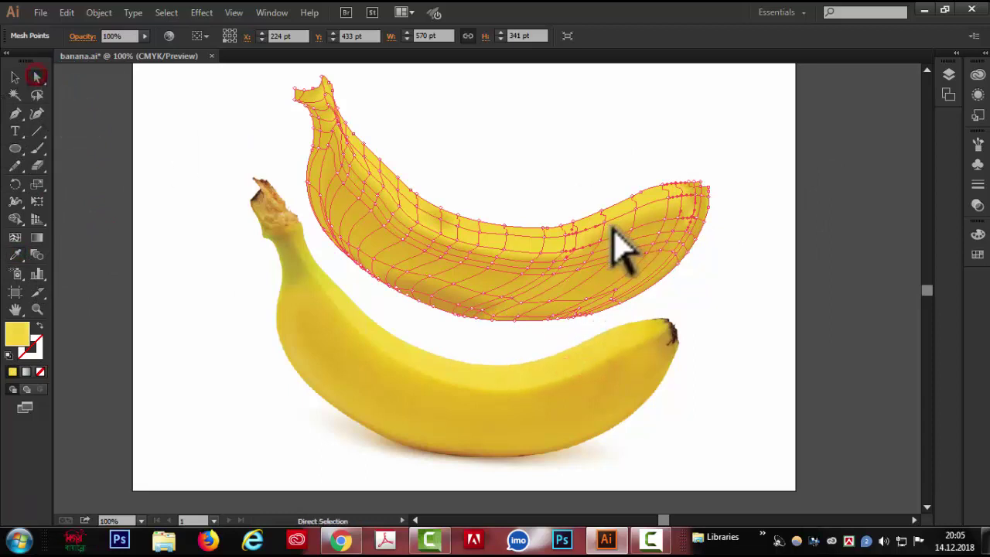
click(612, 228)
click(17, 254)
click(38, 77)
click(665, 212)
key(i)
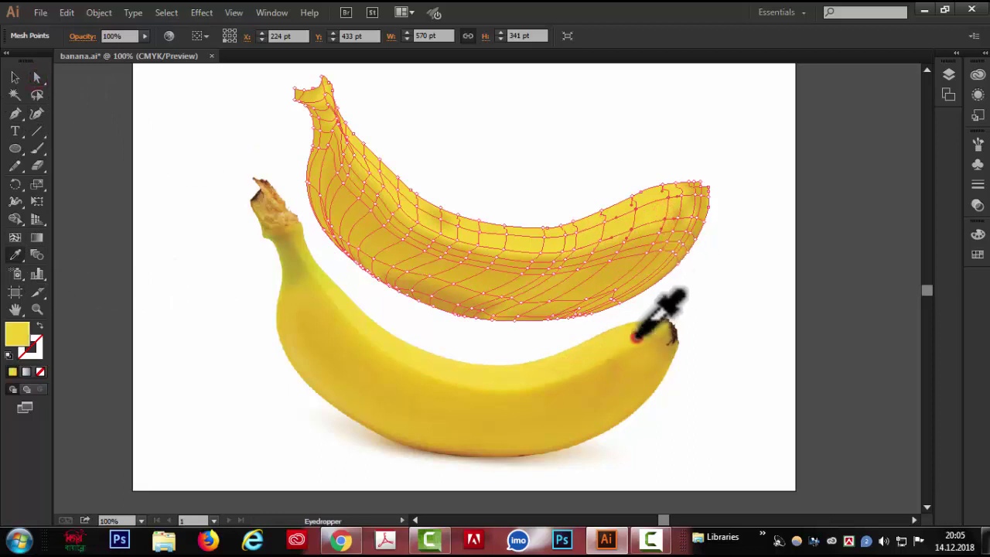
click(37, 76)
key(i)
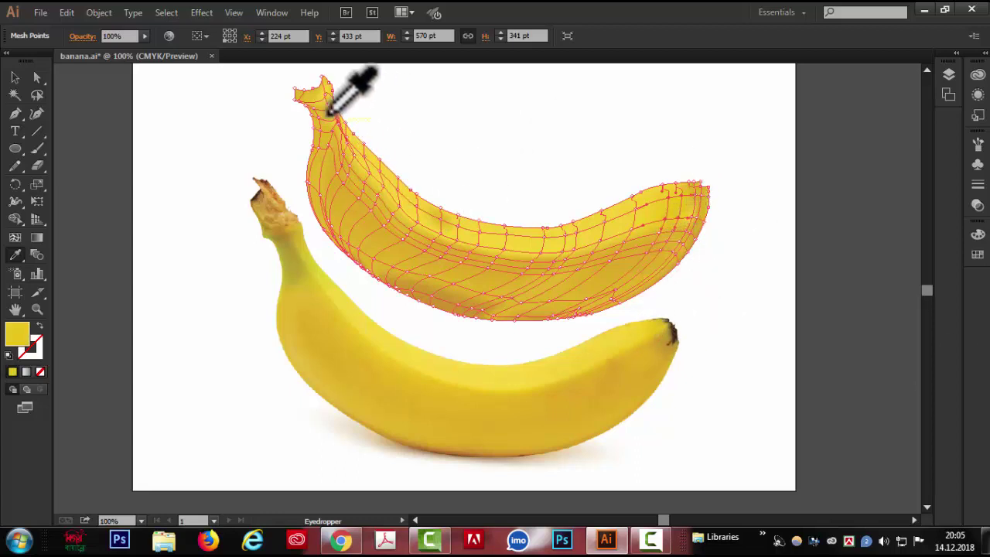
Select the mesh points around the banana's neck and colour them with the olive green sampled from the photo's neck
click(35, 77)
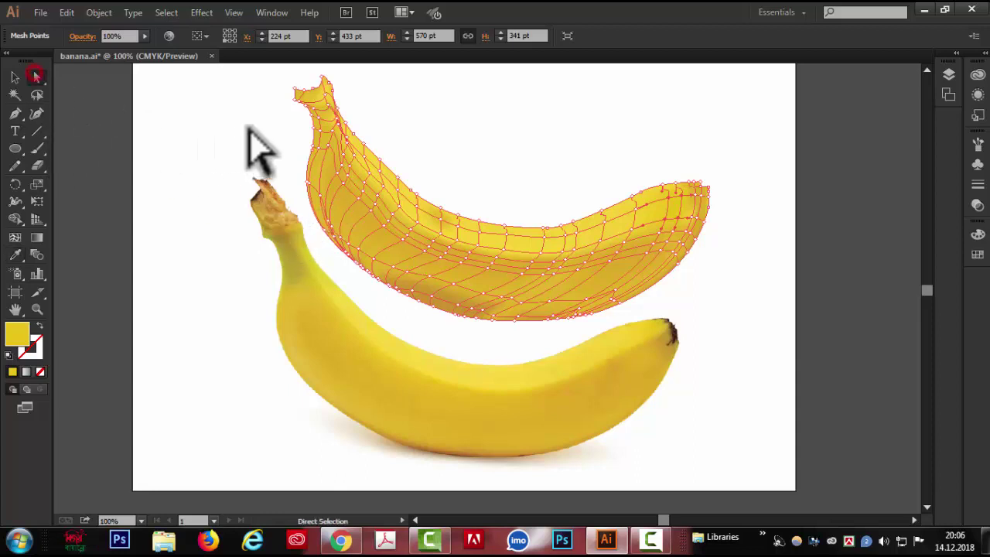
click(304, 108)
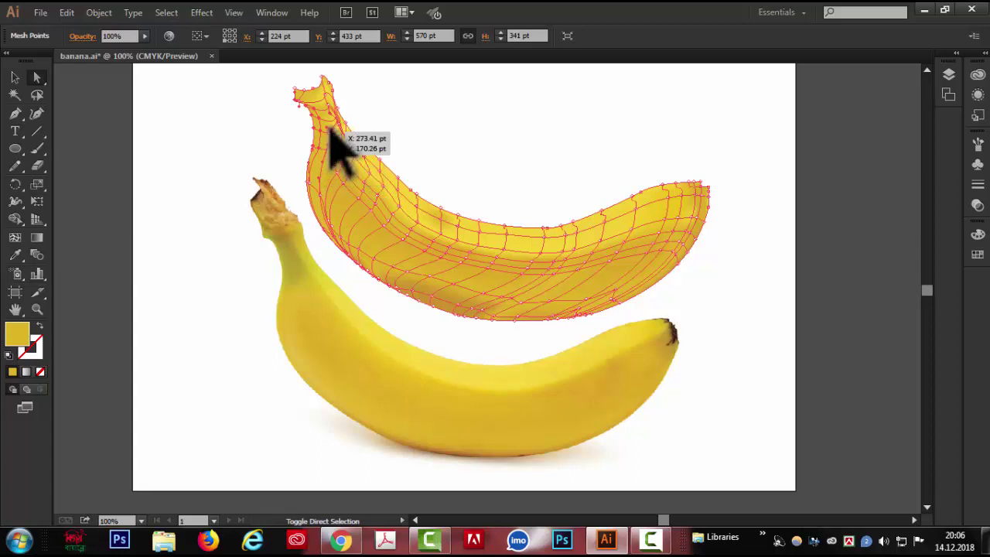
click(16, 256)
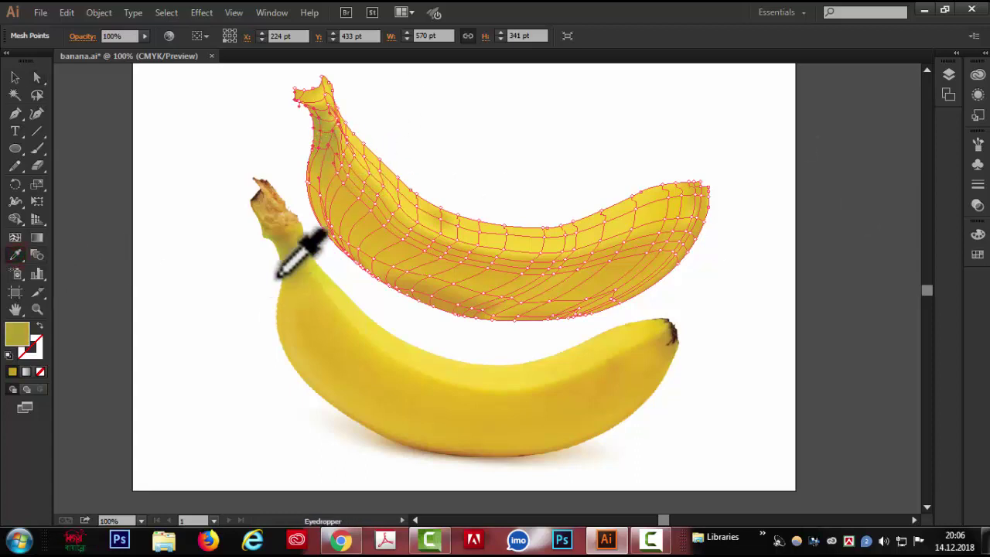
Select the mesh points at the banana's very tip, colour them with the dark brown sampled from the photo's tip, and deselect
key(a)
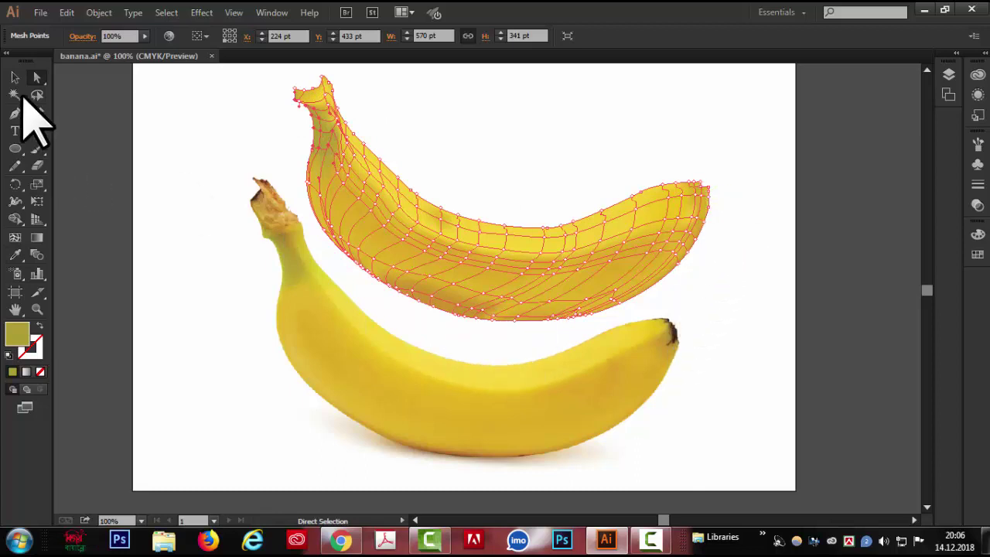
click(702, 182)
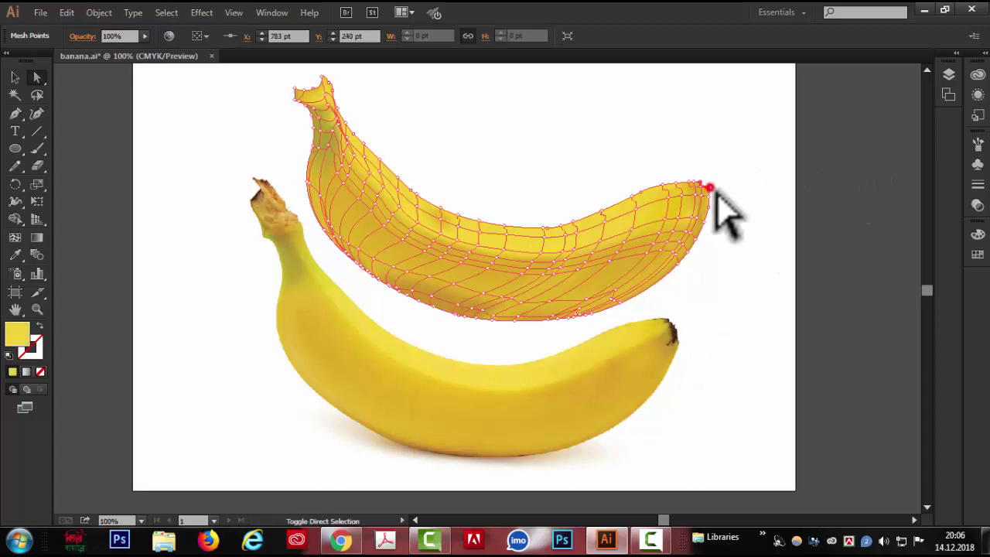
click(709, 186)
shift+click(709, 193)
shift+click(708, 207)
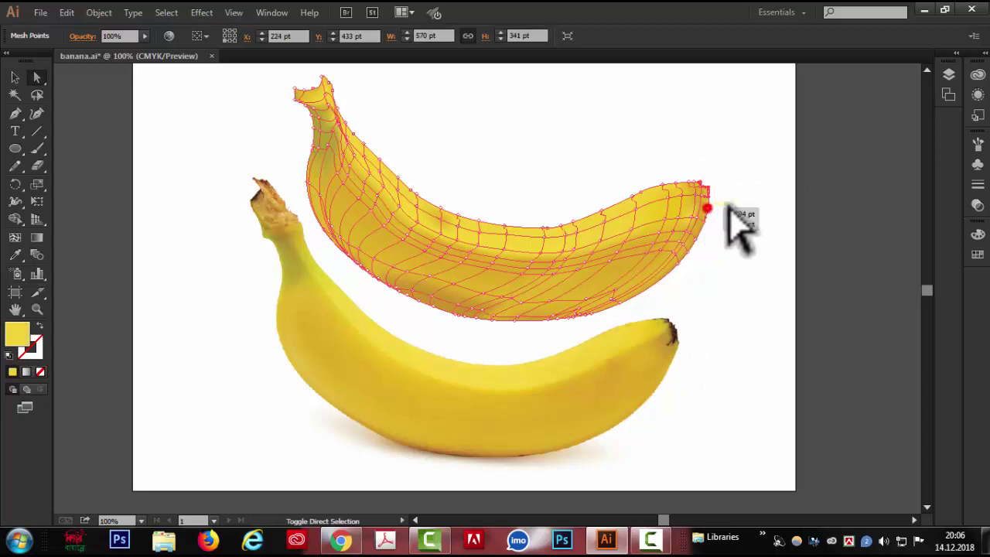
shift+click(691, 183)
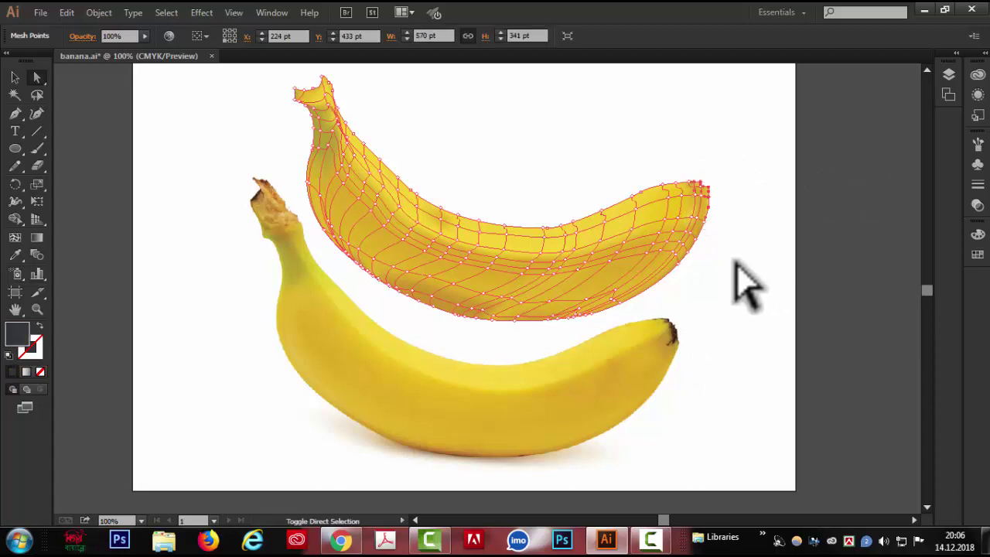
shift+click(700, 195)
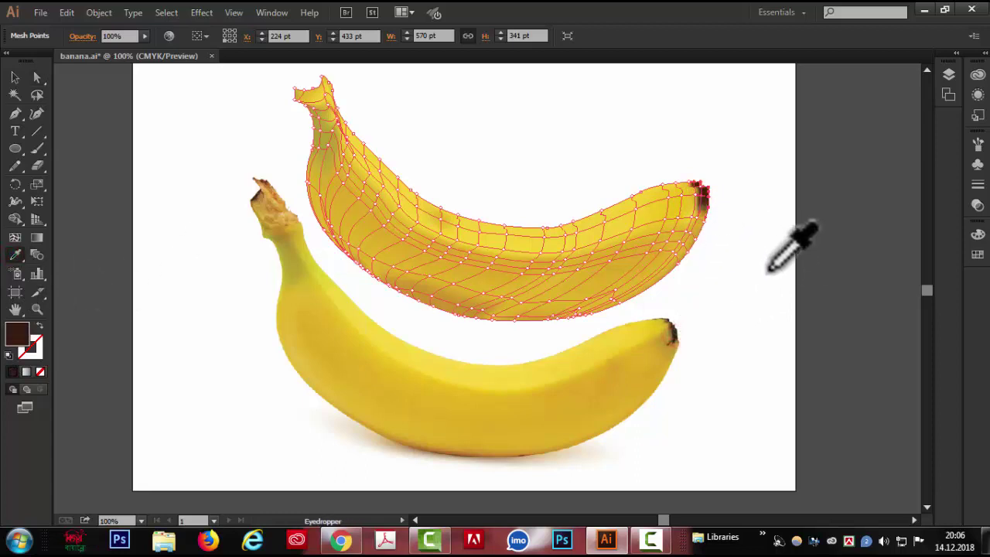
click(16, 77)
click(162, 121)
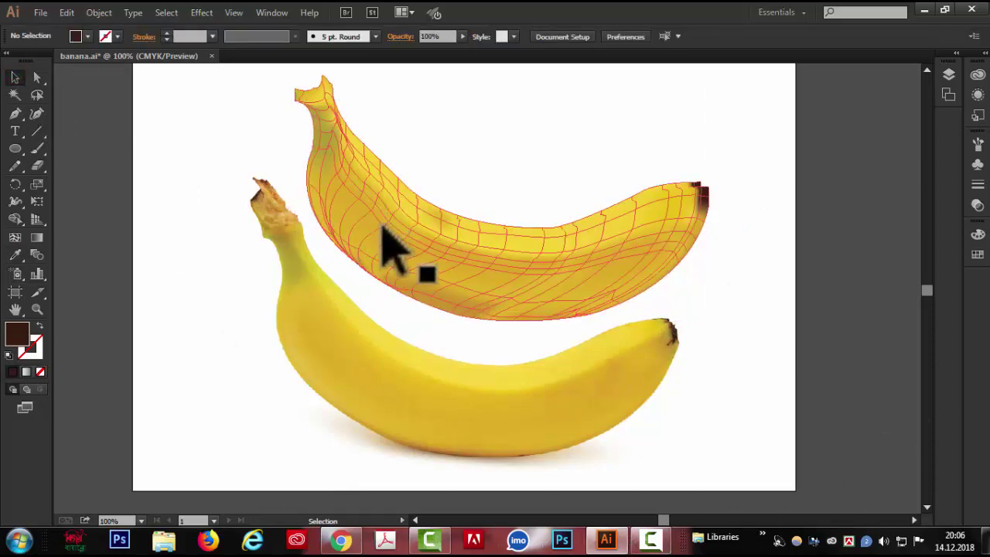
Move the whole mesh banana up and slightly left, away from the photo, to about X 213 pt and Y 354 pt, and deselect it
scroll(781, 410, up, 2)
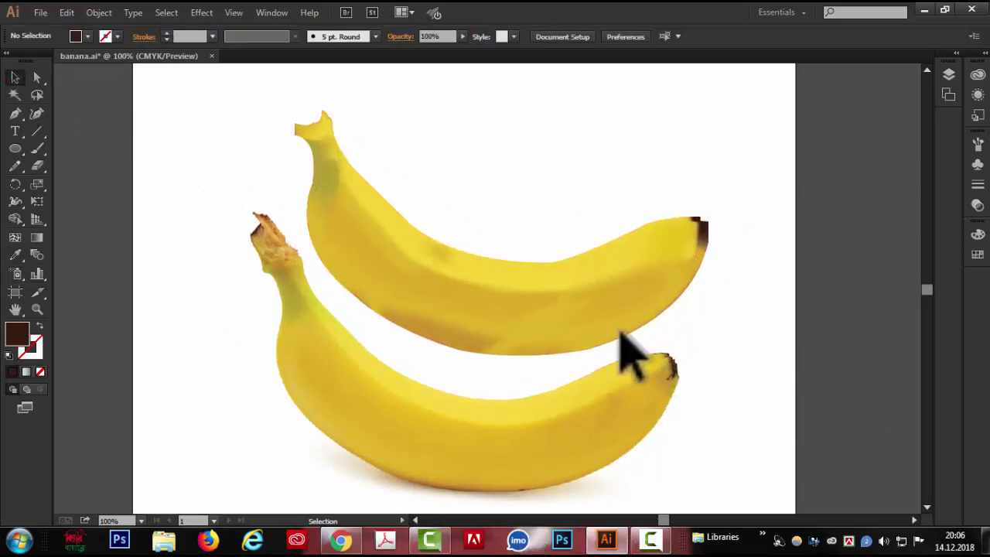
scroll(800, 353, up, 1)
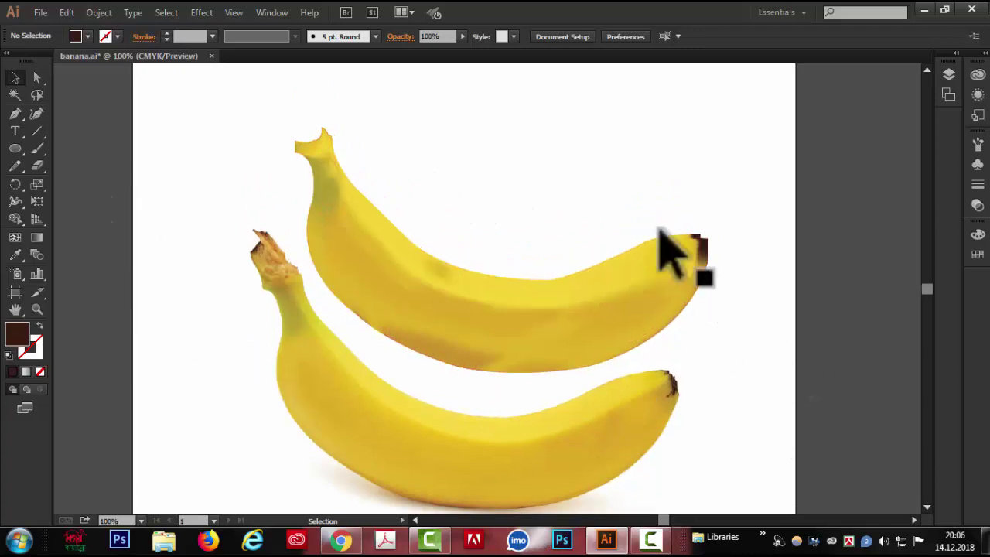
drag(461, 334, 465, 288)
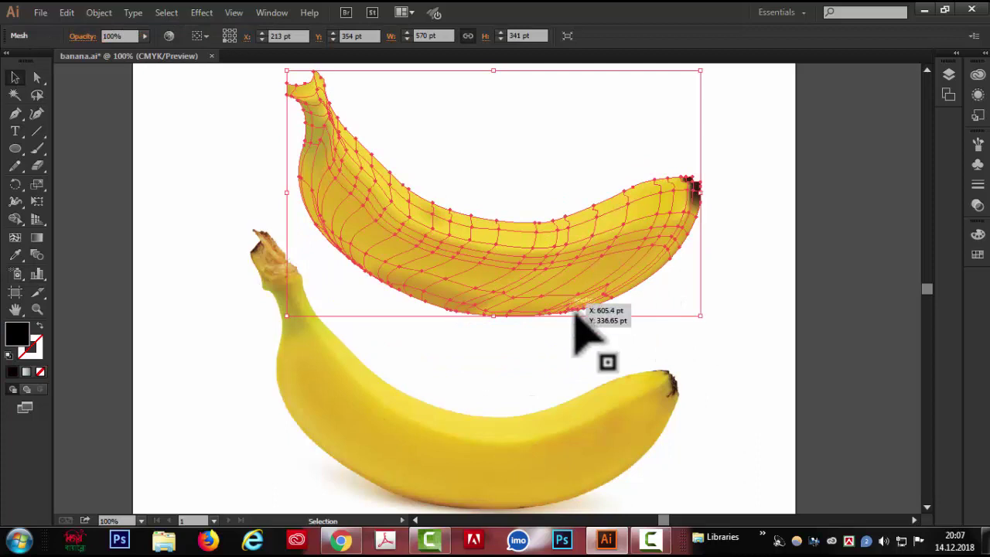
click(773, 304)
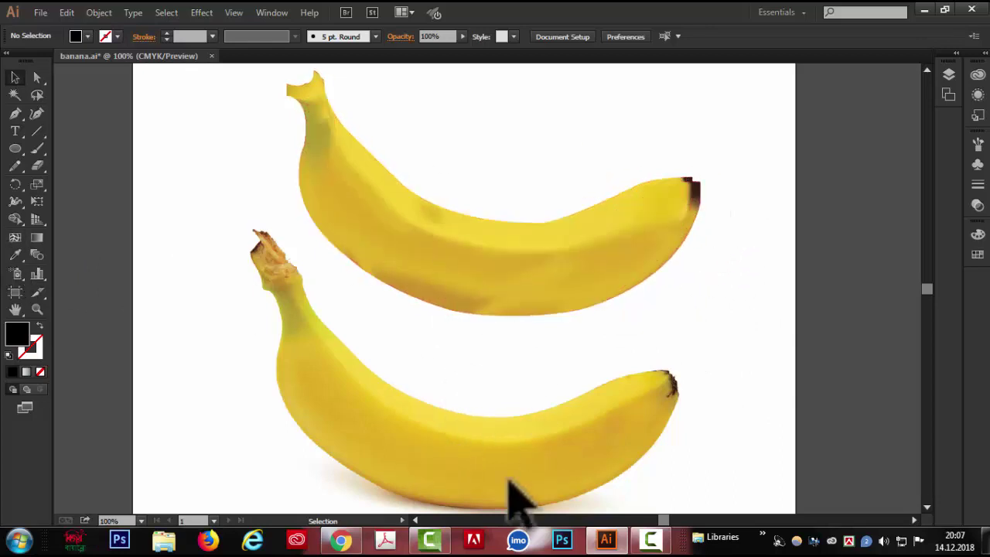
scroll(490, 472, down, 1)
scroll(485, 455, up, 1)
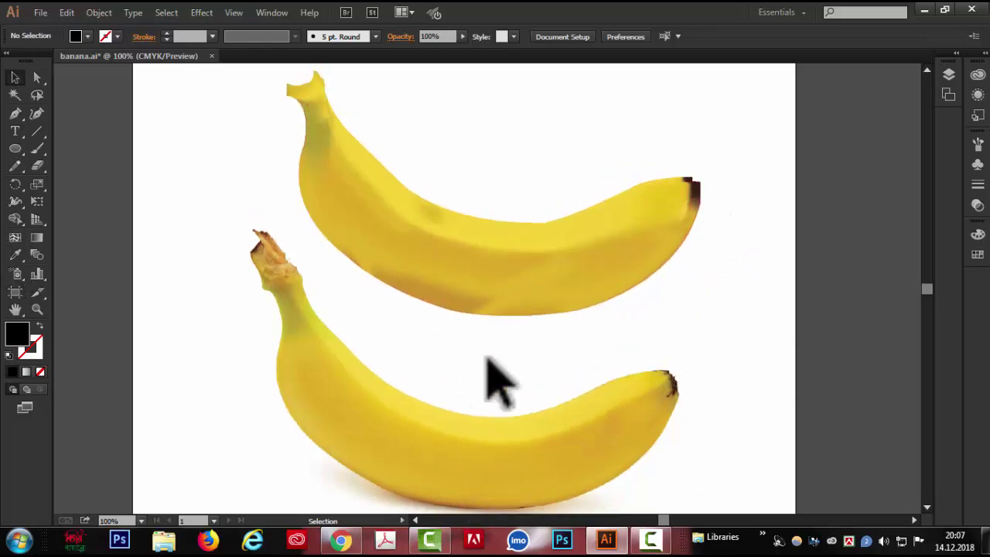